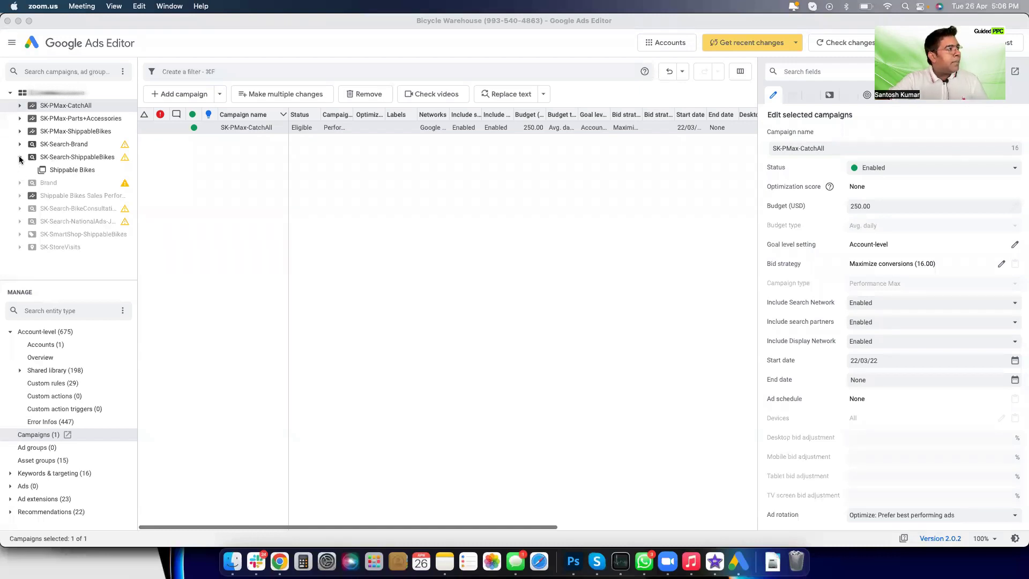
- Review the account's campaigns, ad groups and asset groups, including the asset groups of SK-Search-Brand and SK-PMax-CatchAll
left_click(20, 159)
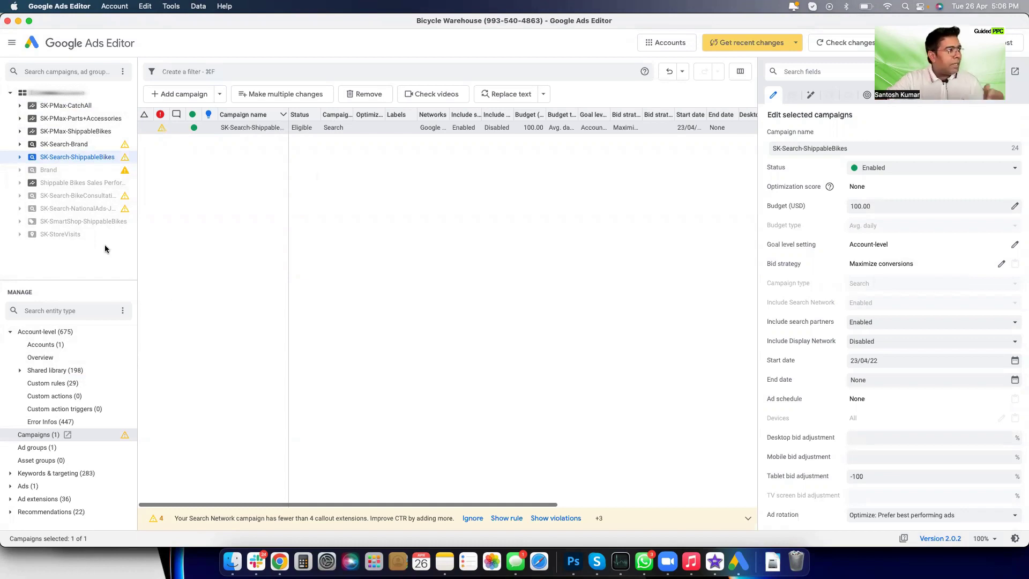
left_click(48, 94)
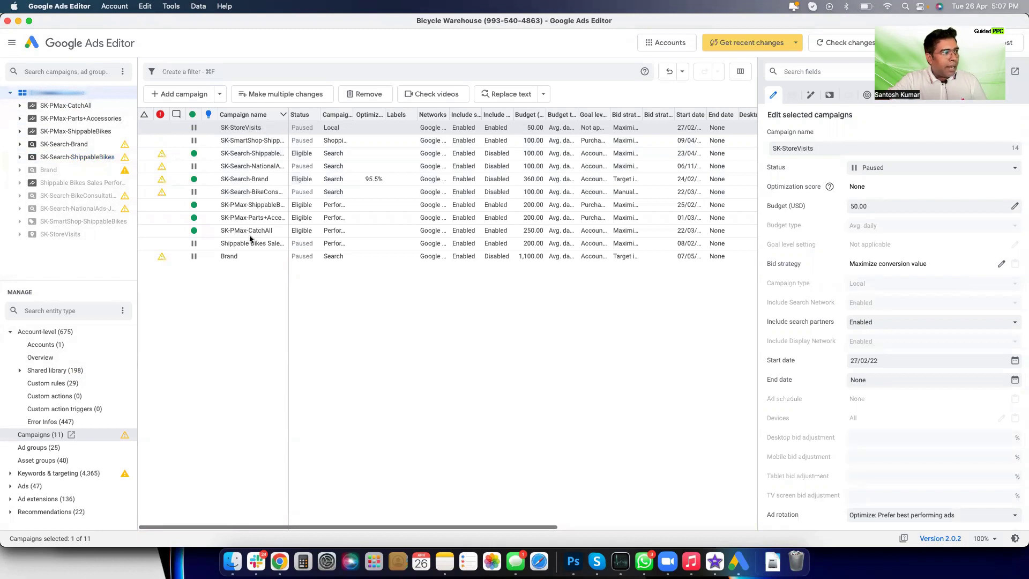
left_click(33, 448)
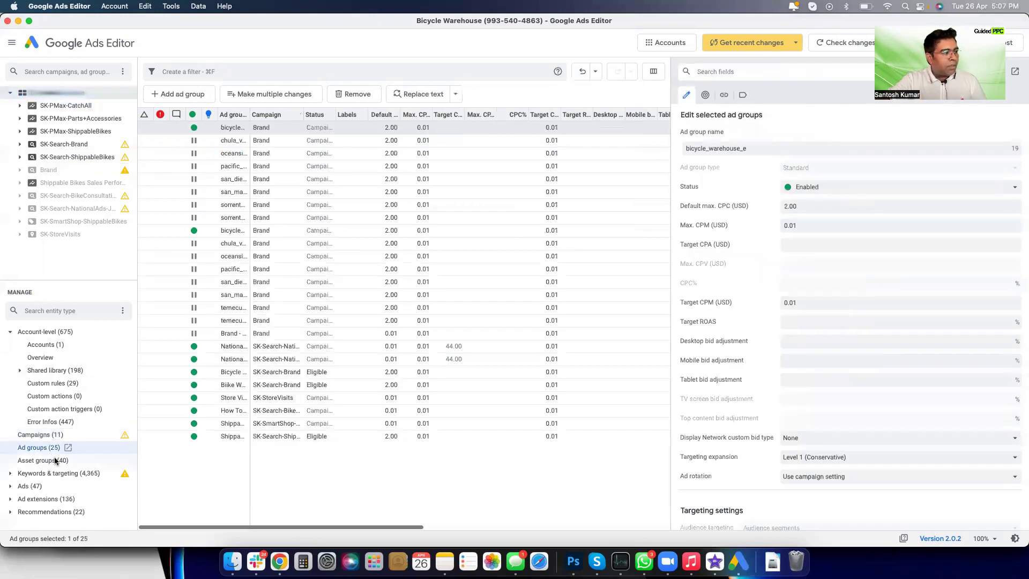
left_click(29, 461)
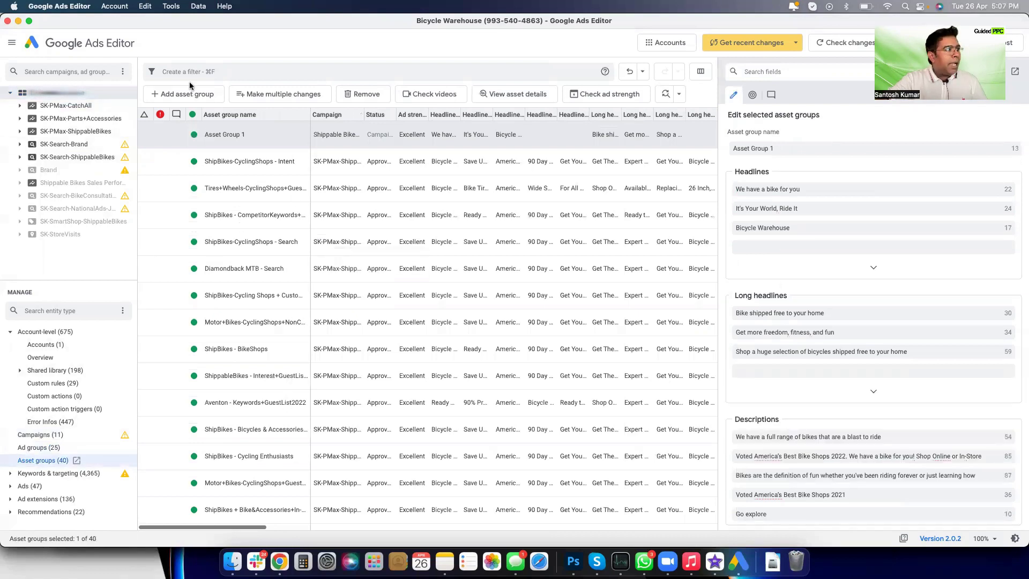
left_click(65, 145)
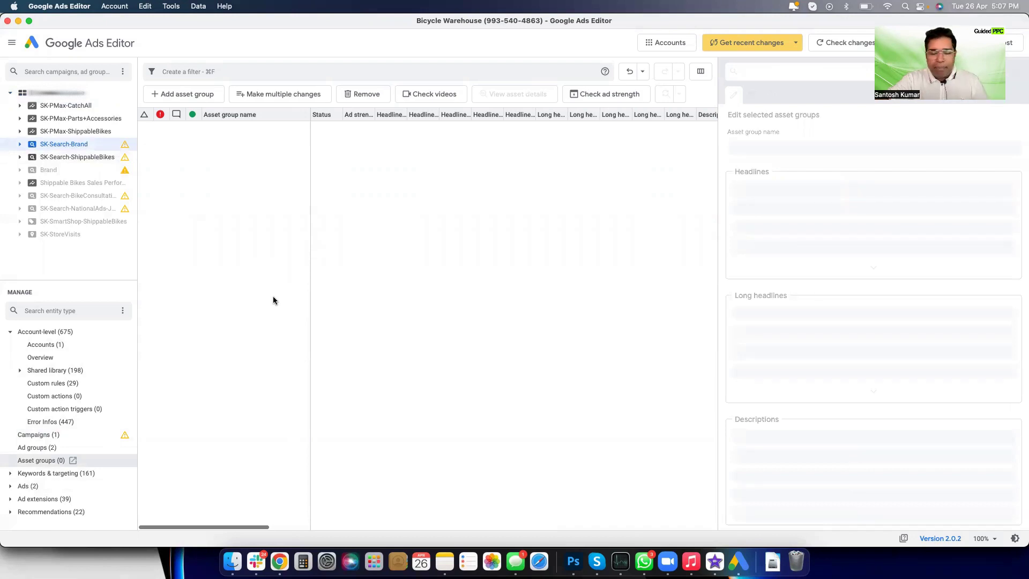
left_click(71, 105)
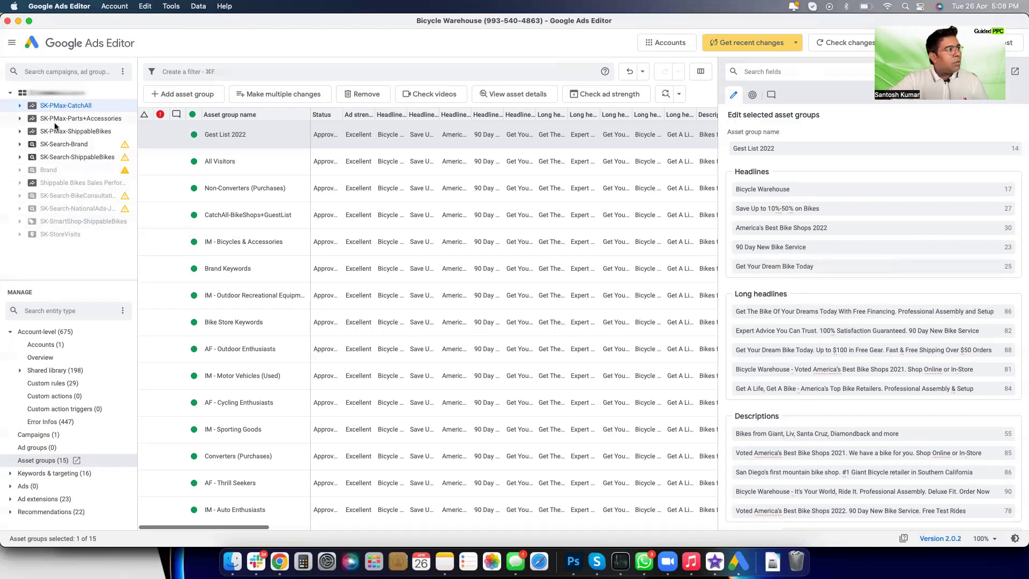
- List all campaigns of the whole account and widen the campaign name column to fit the longer names
left_click(53, 93)
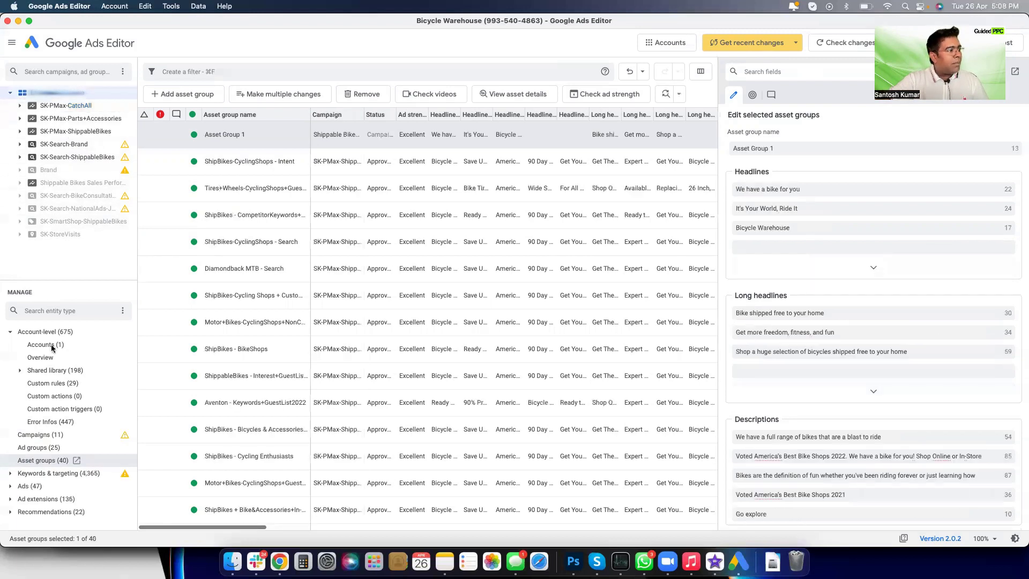
left_click(39, 435)
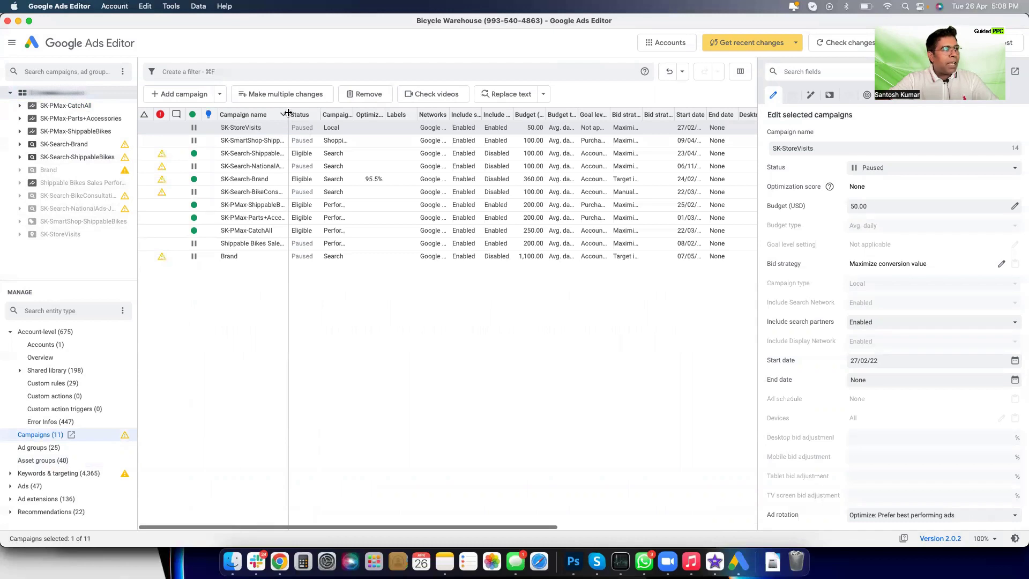
left_click_drag(288, 113, 323, 113)
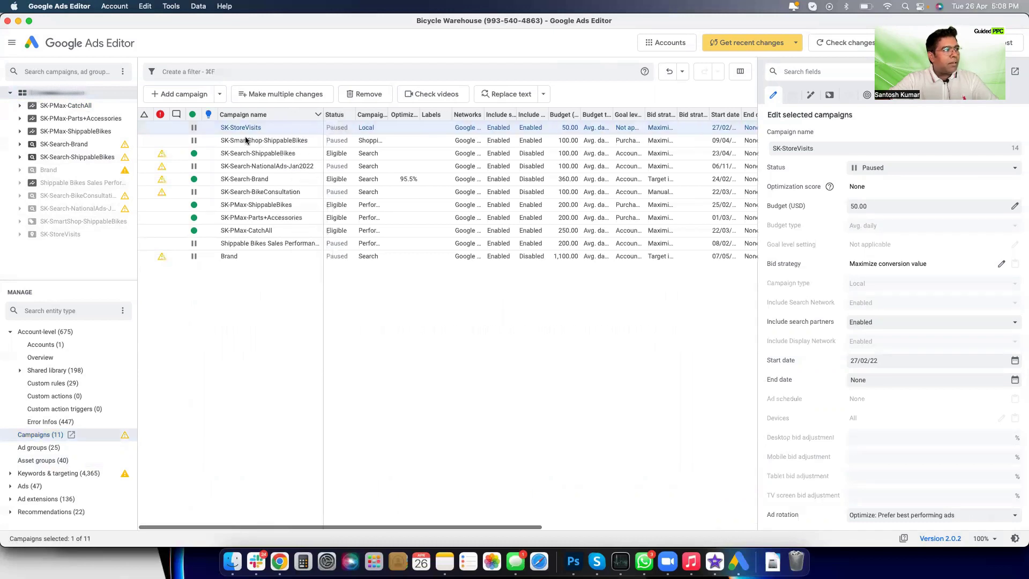
- Sort the campaign list by status with enabled campaigns first and clear the row selection
left_click(240, 192)
left_click(244, 181)
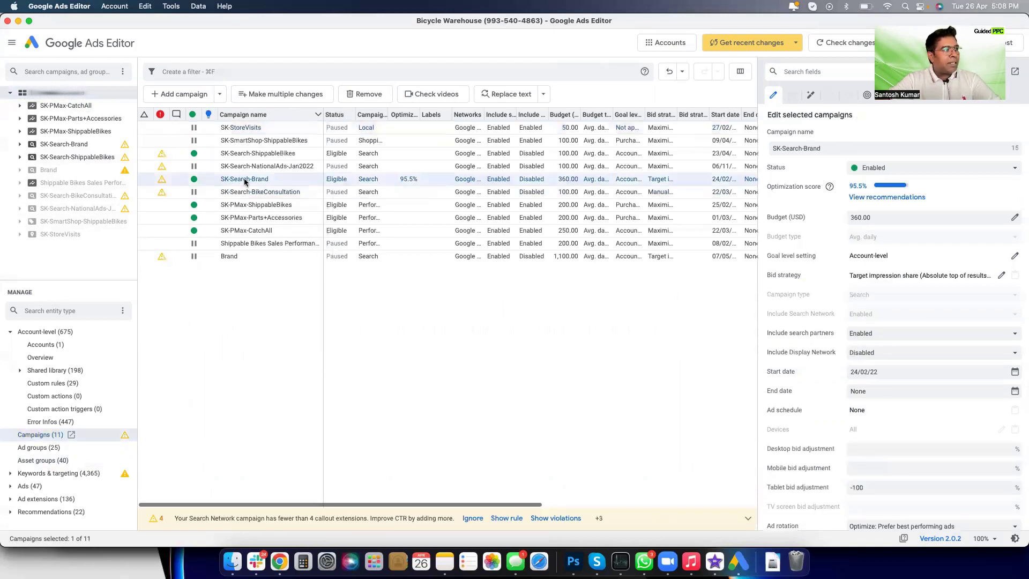
key("shift+Down")
left_click(245, 182)
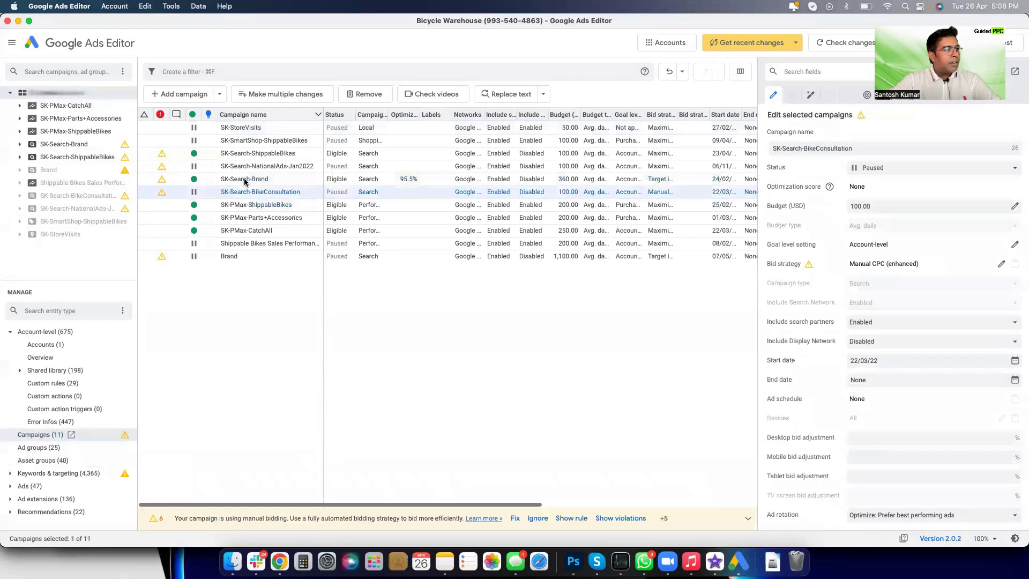
left_click(192, 115)
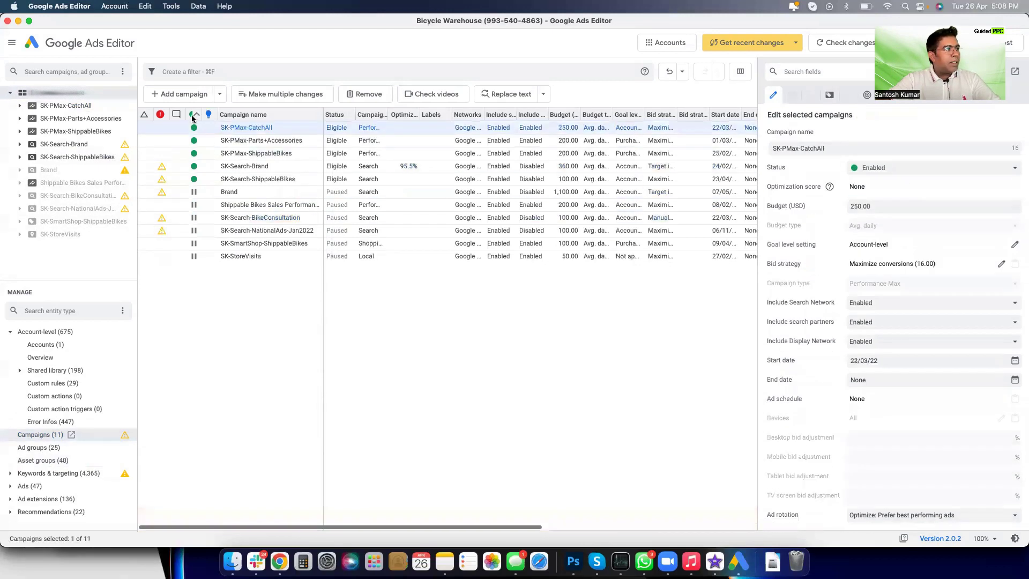
left_click(226, 305)
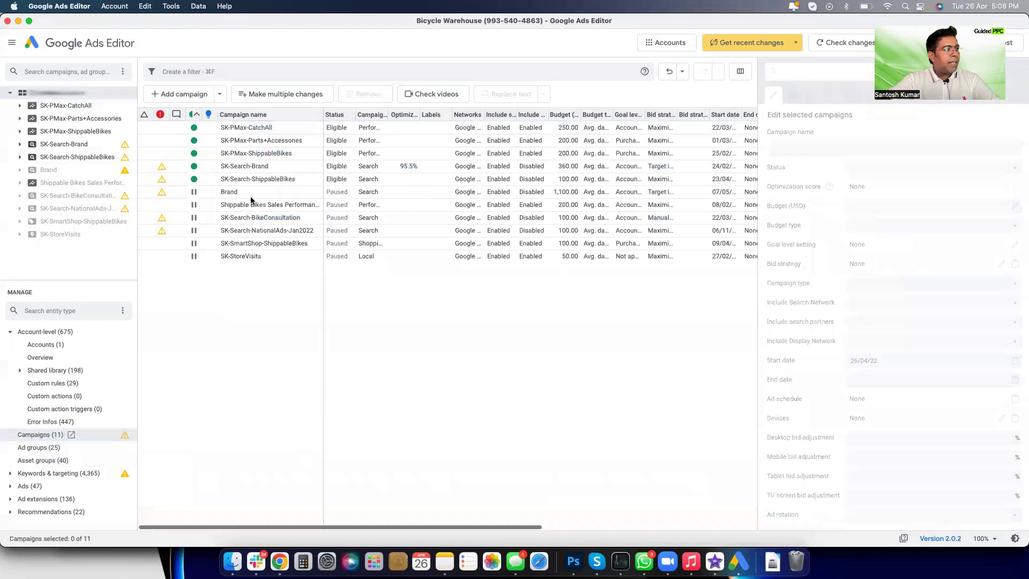
- Copy the SK-Search-ShippableBikes campaign and paste it three times into the account's campaign list
left_click(243, 167)
key("shift+Down")
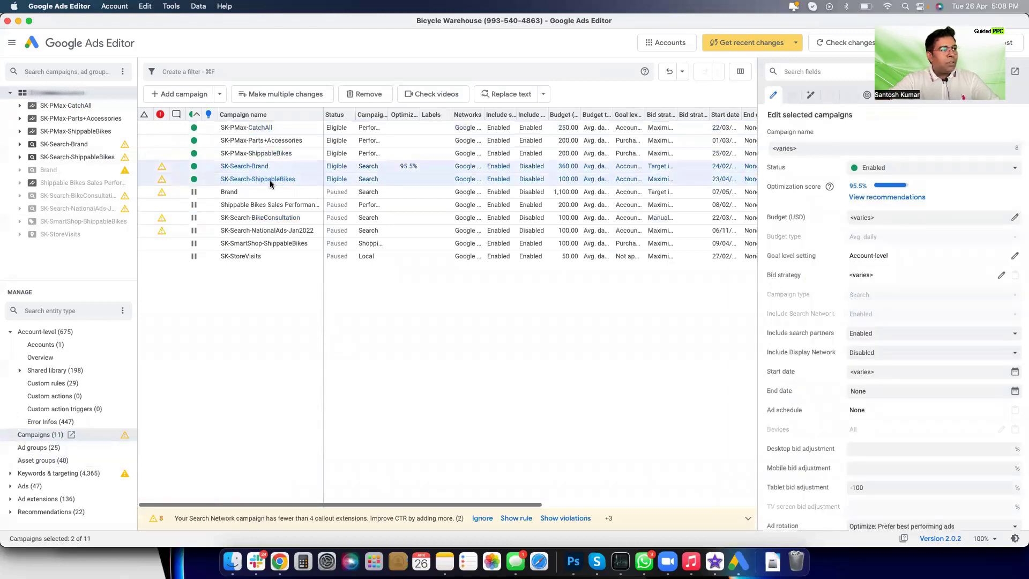
double_click(259, 179)
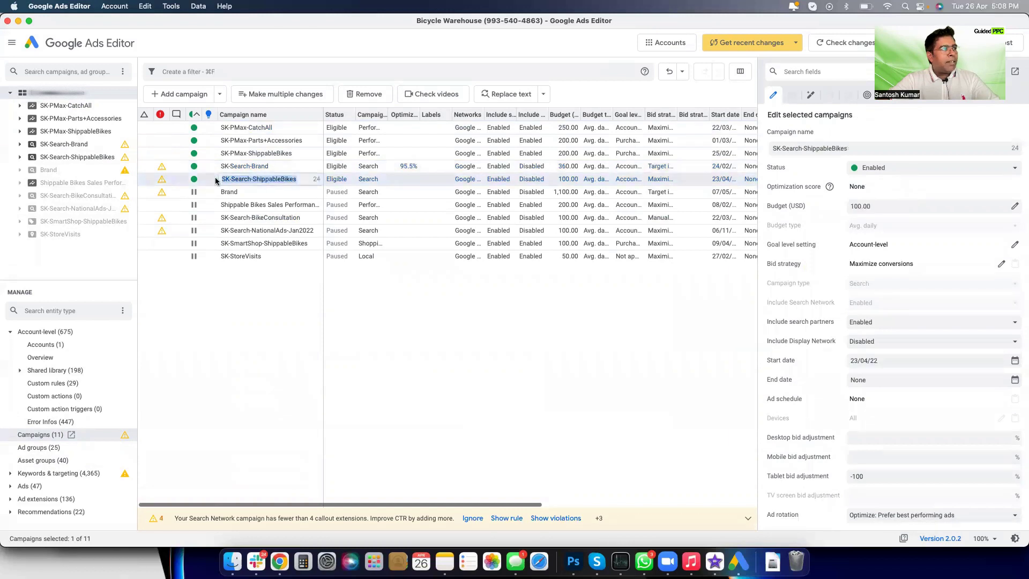
key("Escape")
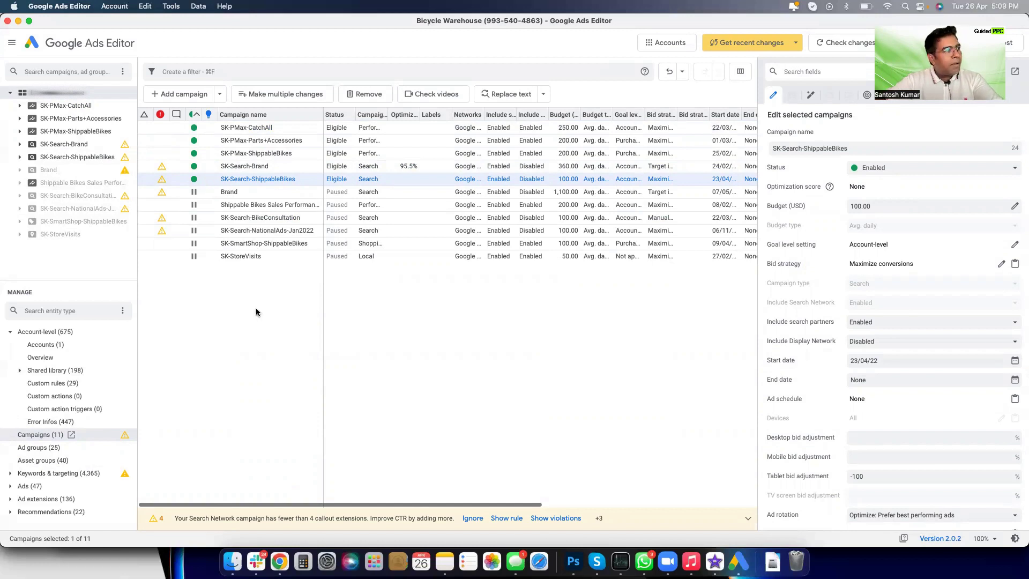
key("super+v")
key("super+v")
key("super+v")
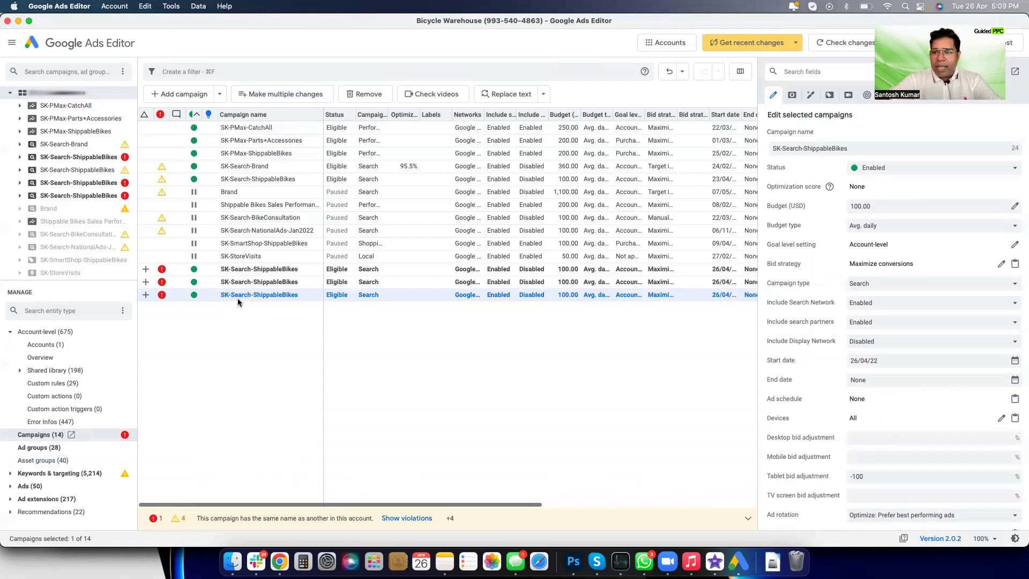
- Examine the ad groups, keywords and targeting categories of the three new SK-Search-ShippableBikes campaign copies together
left_click(79, 158)
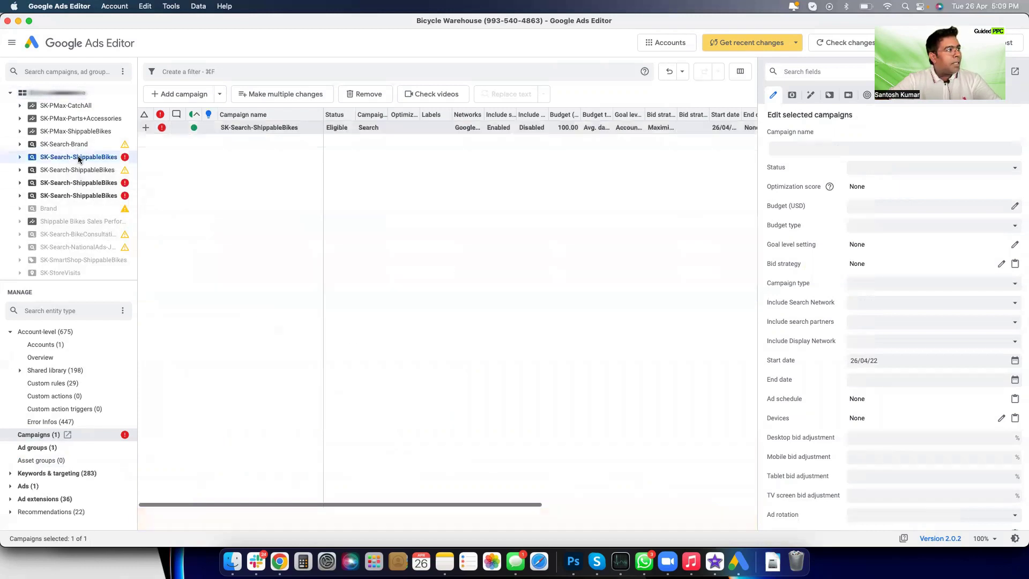
left_click(83, 183, "super")
left_click(93, 196, "super")
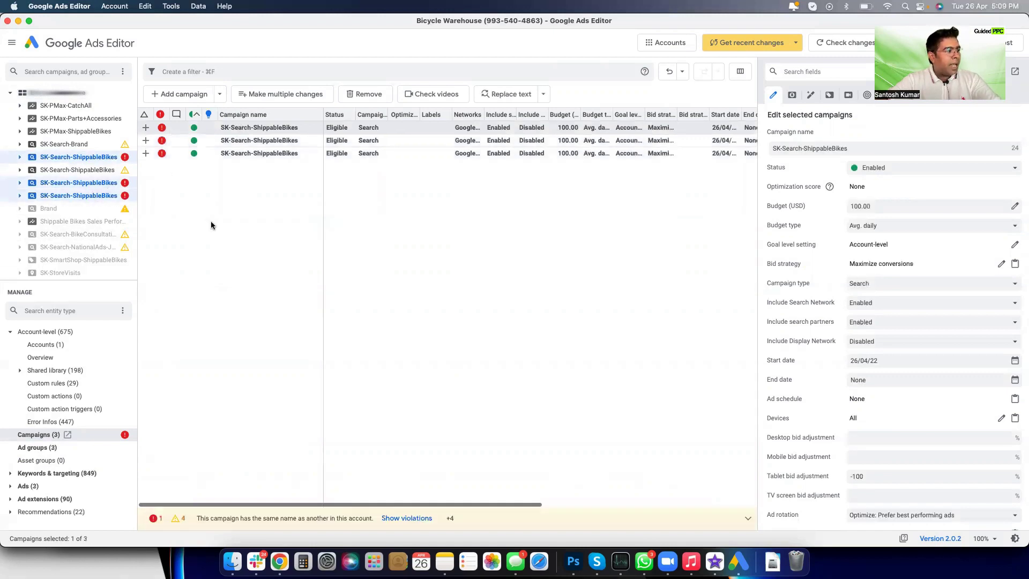
left_click(40, 447)
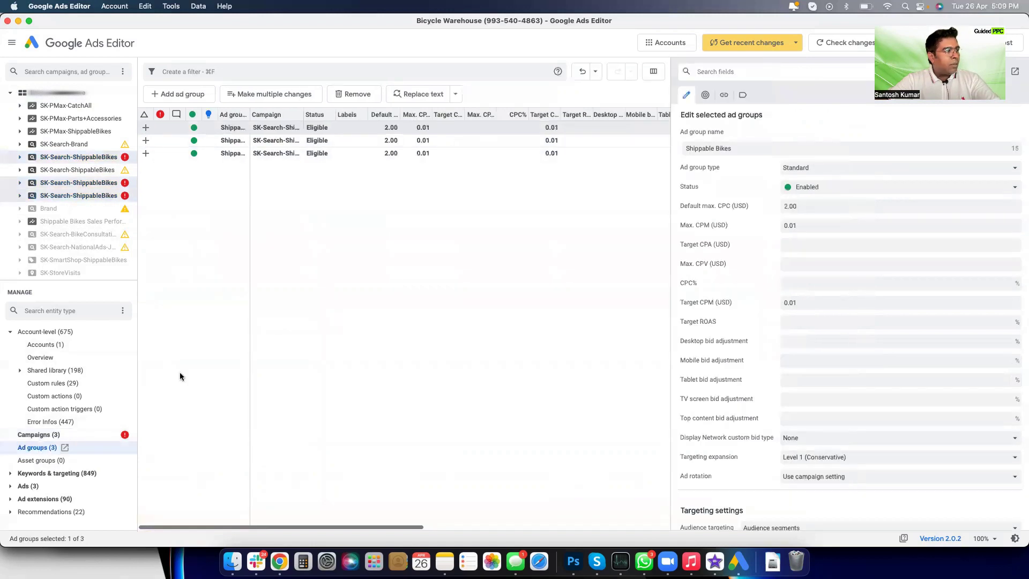
left_click(8, 473)
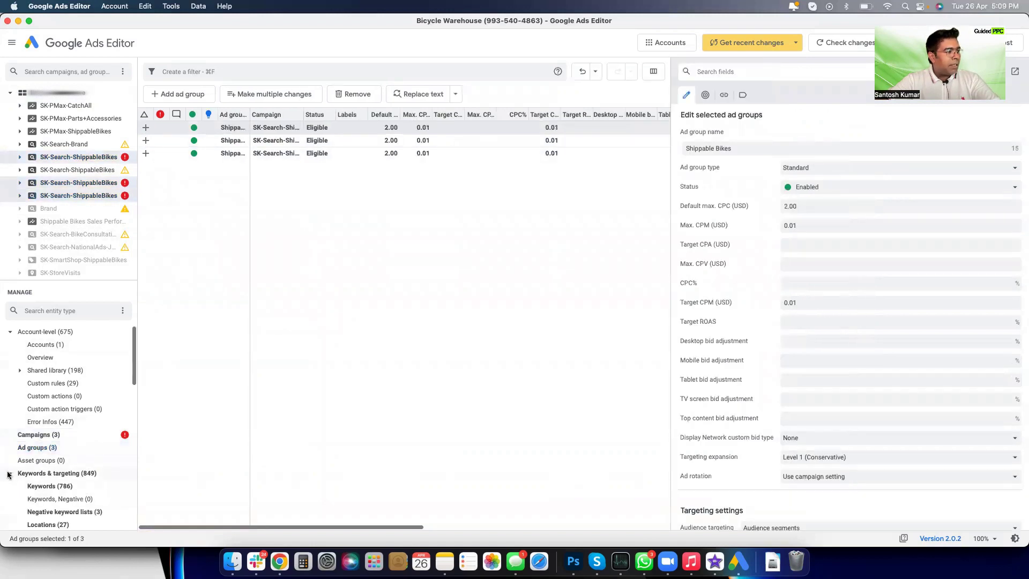
left_click(40, 487)
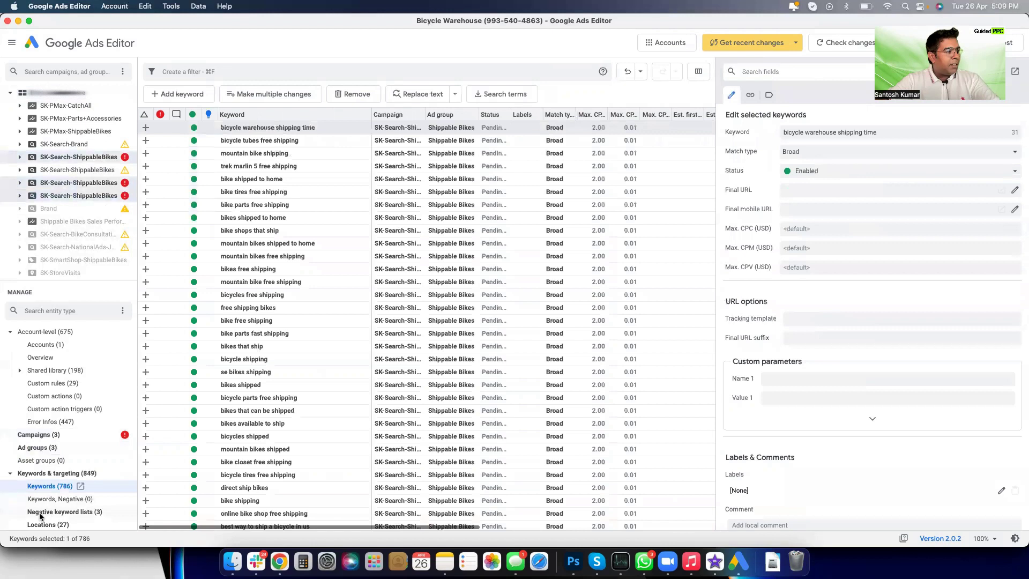
scroll(64, 504, "down", 3)
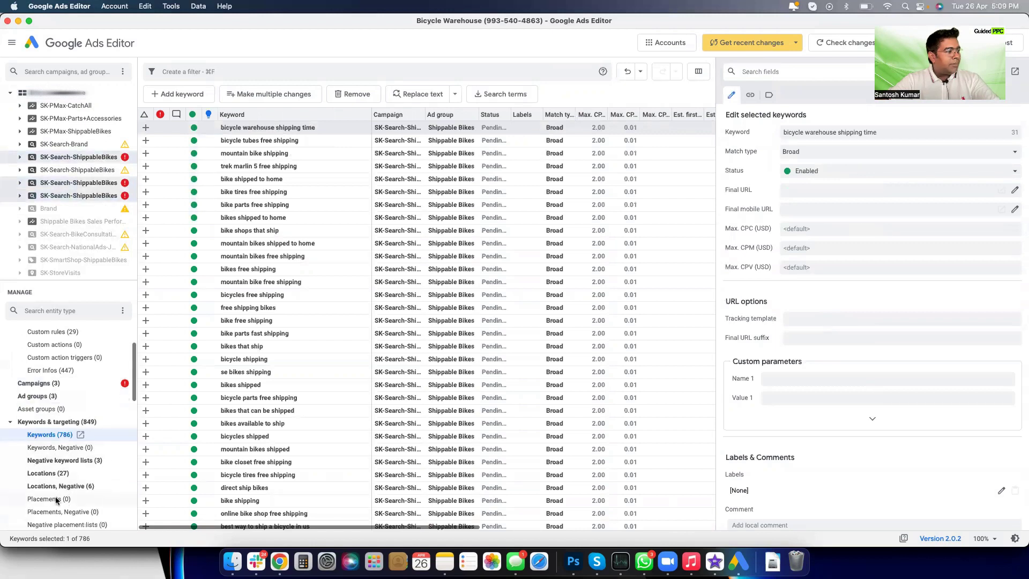
scroll(81, 501, "down", 4)
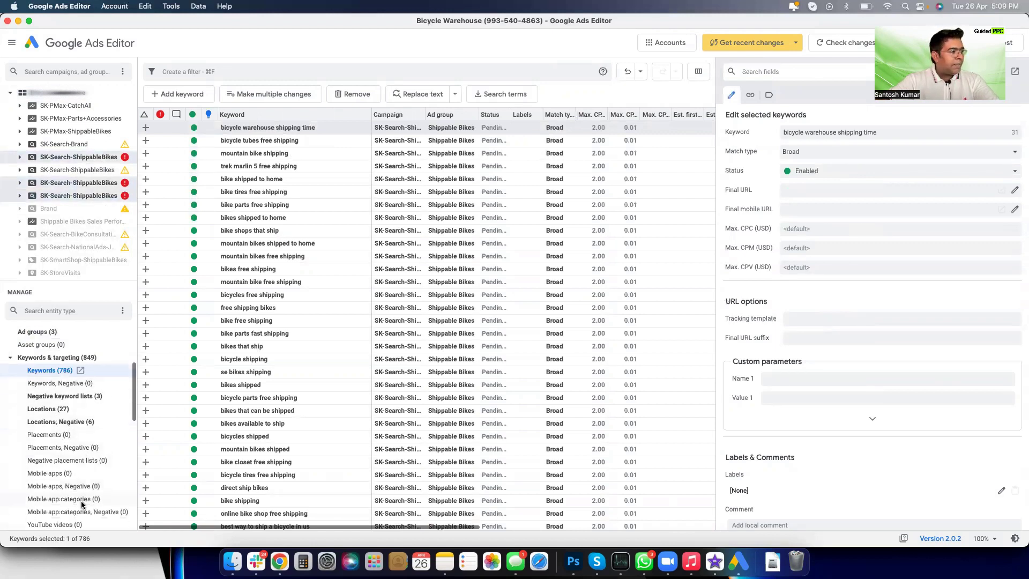
left_click(10, 346)
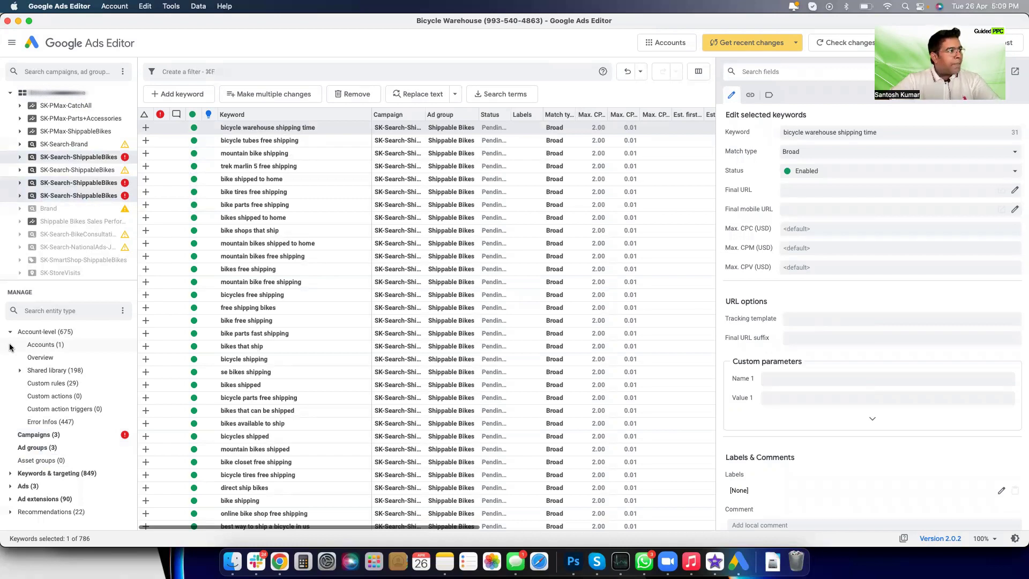
- Duplicate the Shippable Bikes ad group six times within the first new SK-Search-ShippableBikes campaign copy
left_click(20, 159)
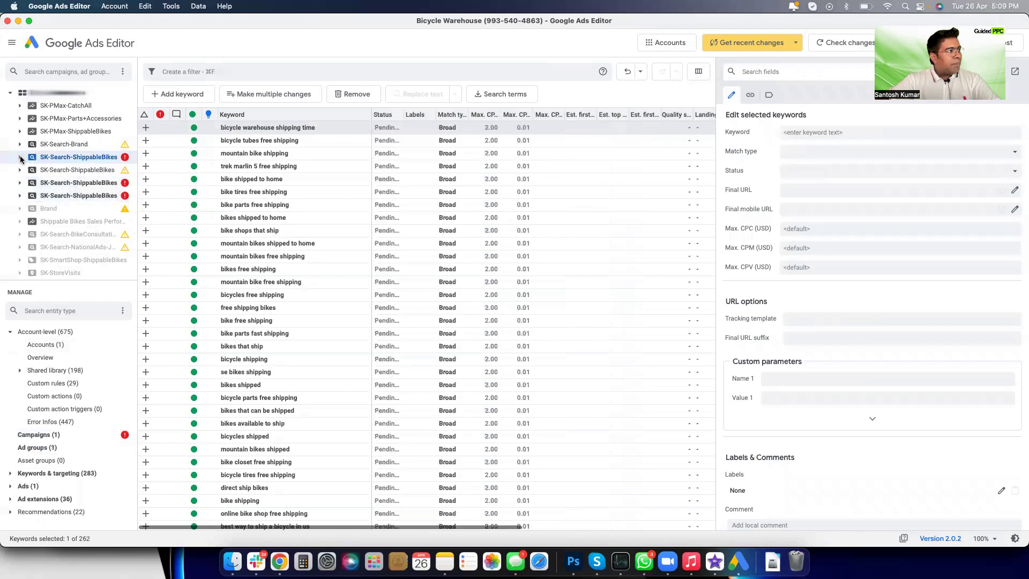
left_click(20, 157)
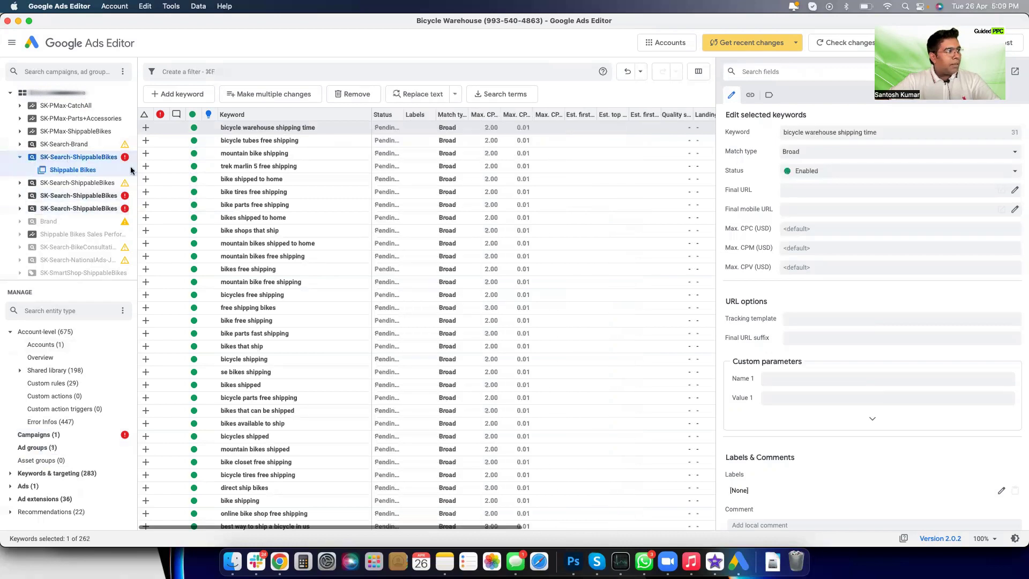
left_click(36, 447)
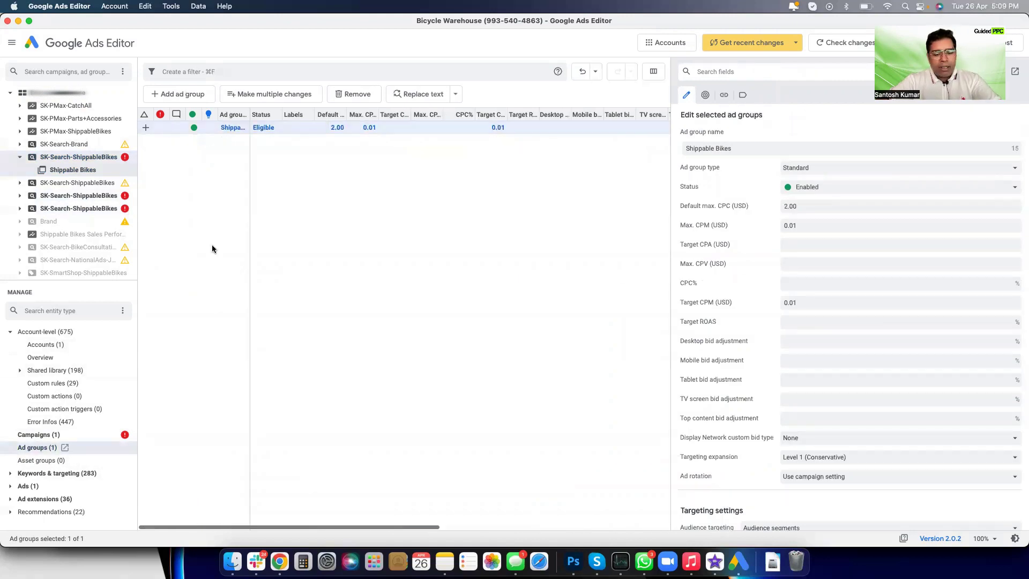
key("super+v")
key("super+v")
key("super+v")
key("super+v")
key("super+v")
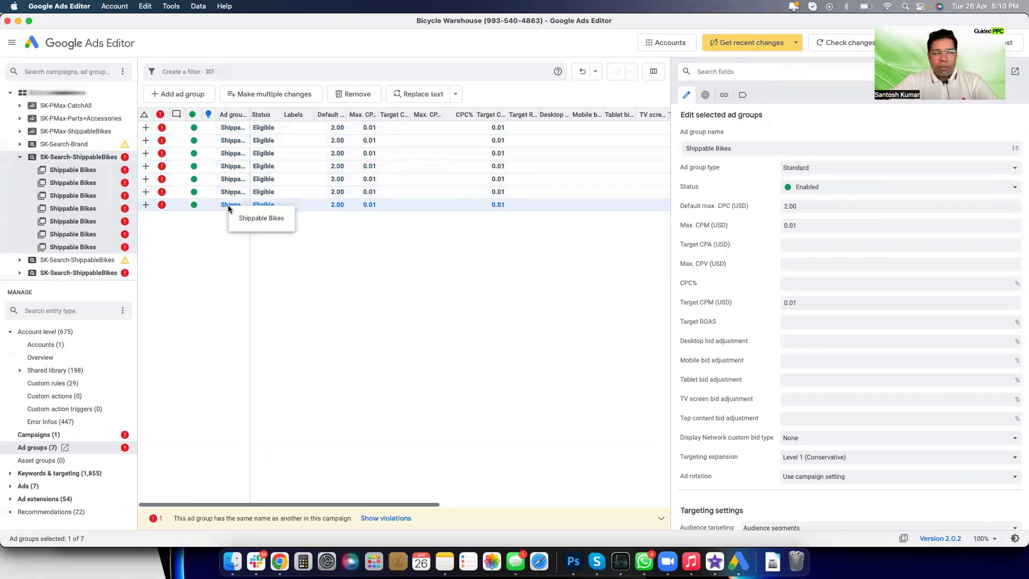
- Copy the six duplicated Shippable Bikes ad groups into the second new SK-Search-ShippableBikes campaign
left_click(217, 141, "shift")
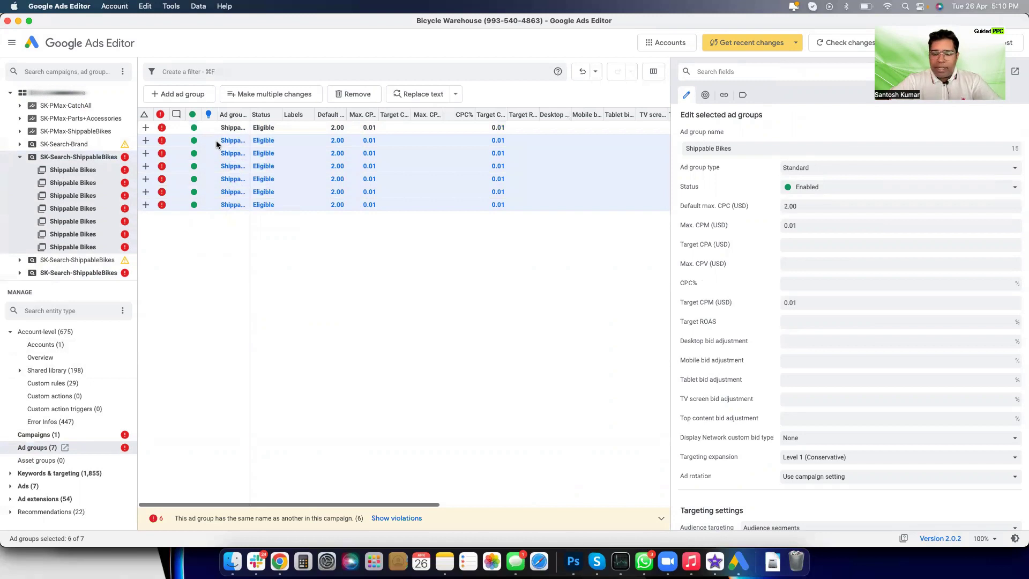
left_click(19, 157)
left_click(76, 184)
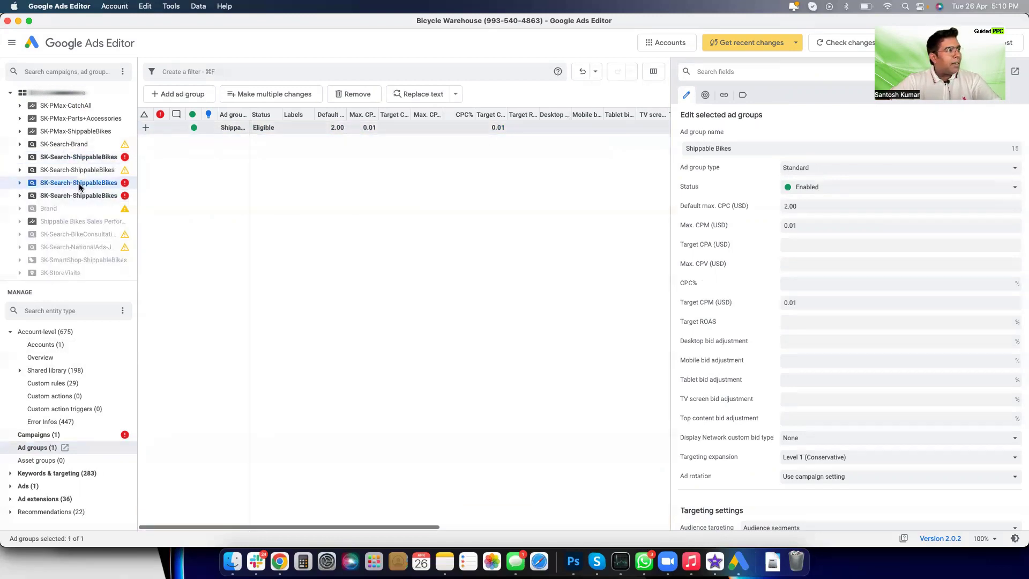
key("super+v")
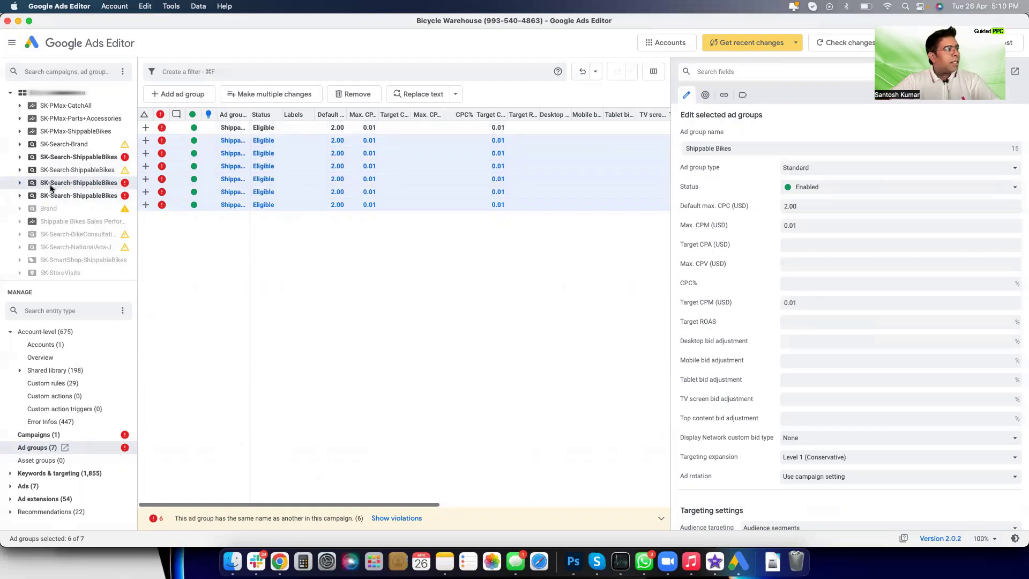
- Copy the 18 keywords from "bike shops that ship" through "mountain bikes shipped" in the second new SK-Search-ShippableBikes campaign's first ad group
left_click(18, 185)
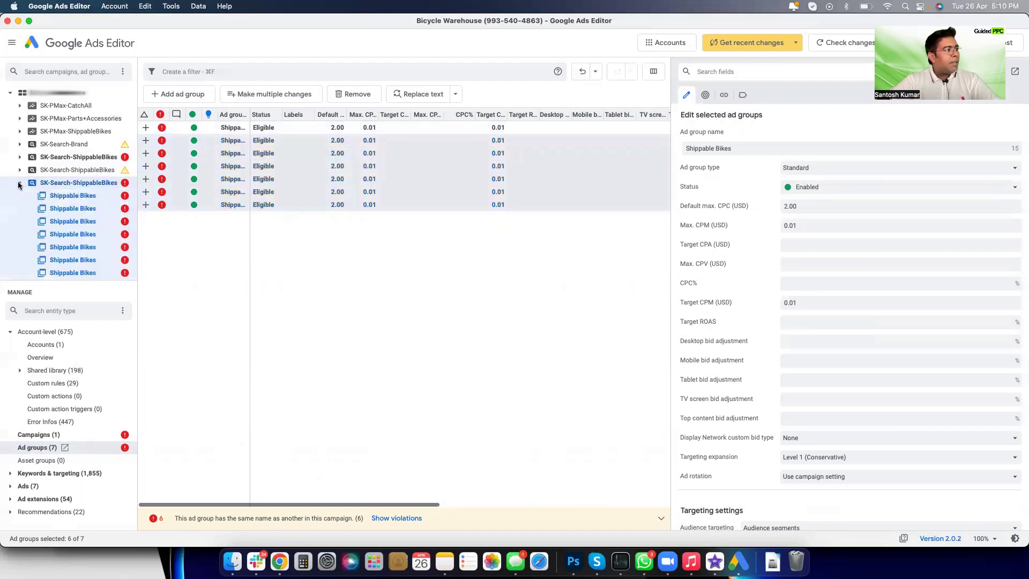
left_click(69, 196)
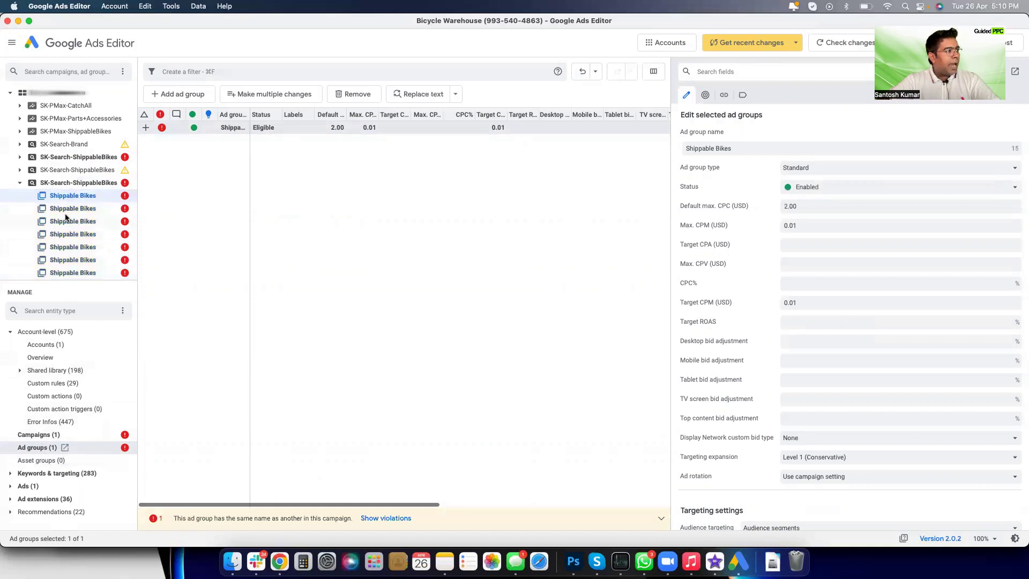
left_click(10, 474)
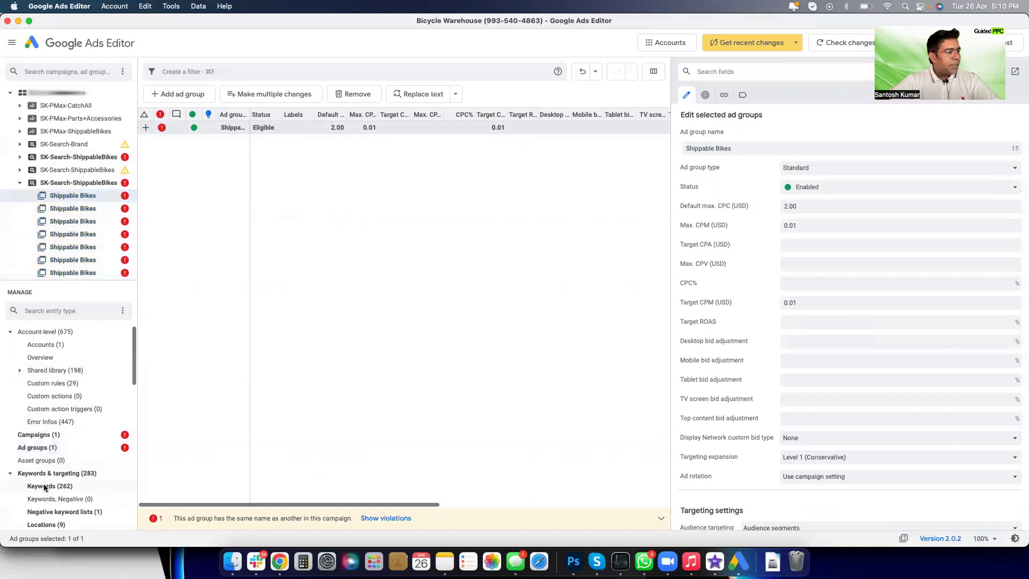
left_click(45, 487)
left_click(262, 232)
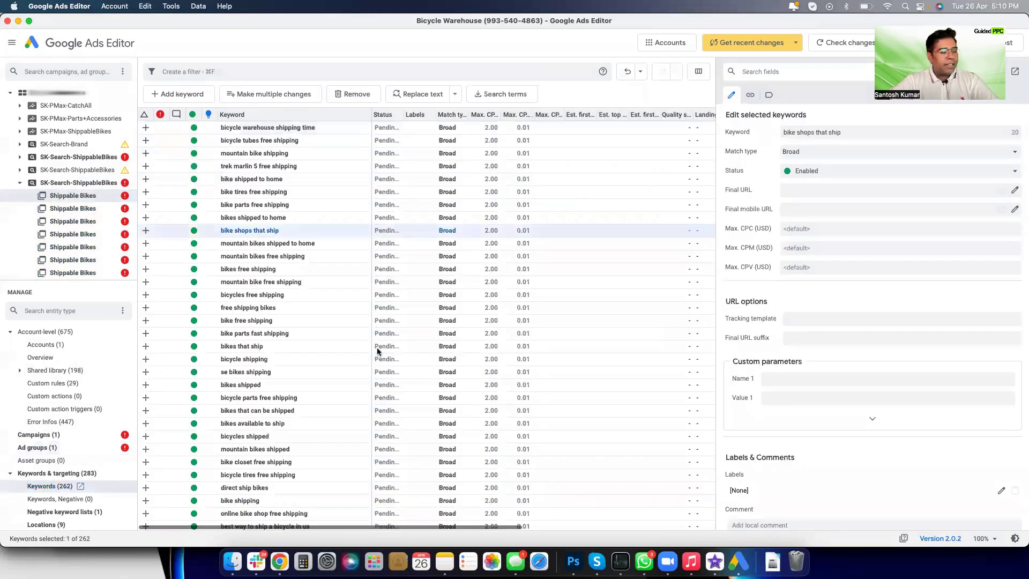
key("shift+Down")
key("shift+Down")
key("shift+Down")
key("shift+Down")
key("shift+Down")
key("shift+Down")
key("shift+Down")
key("shift+Down")
key("shift+Down")
key("shift+Down")
key("shift+Down")
key("shift+Down")
key("shift+Down")
key("shift+Down")
key("shift+Down")
key("shift+Down")
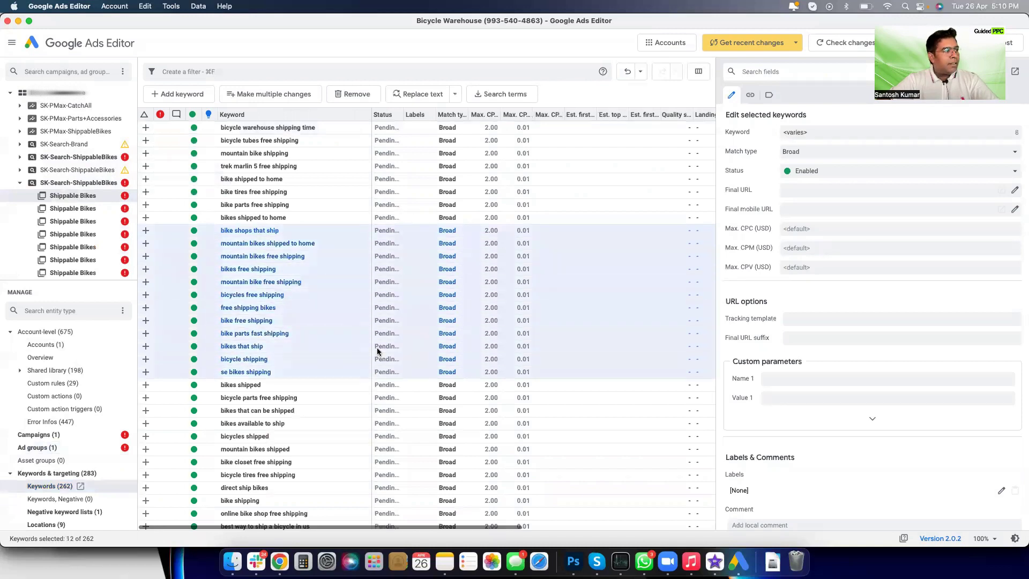
key("shift+Down")
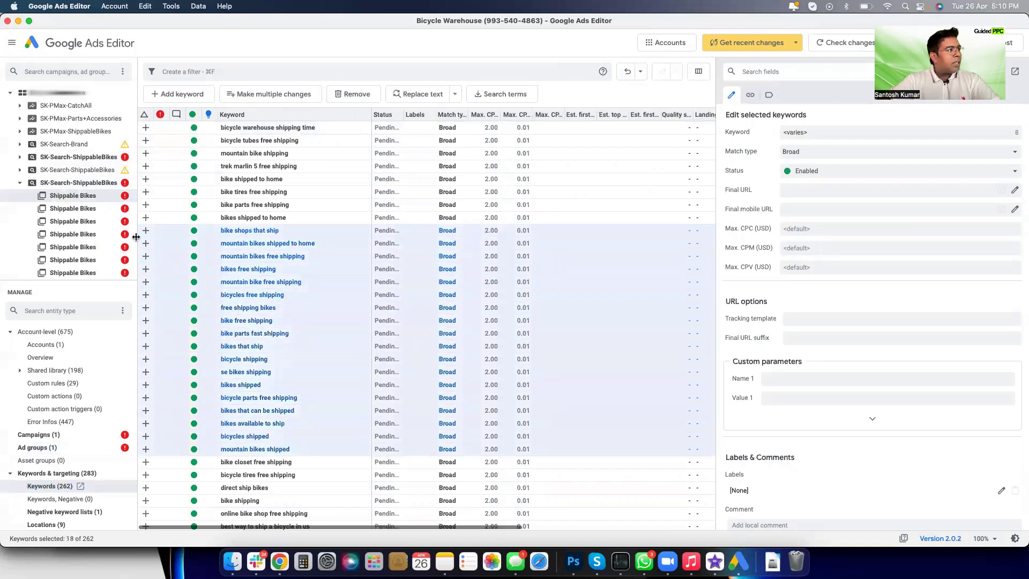
- Paste the copied keywords into the Bike Warehouse ad group of the SK-Search-Brand campaign and undo the paste
left_click(20, 183)
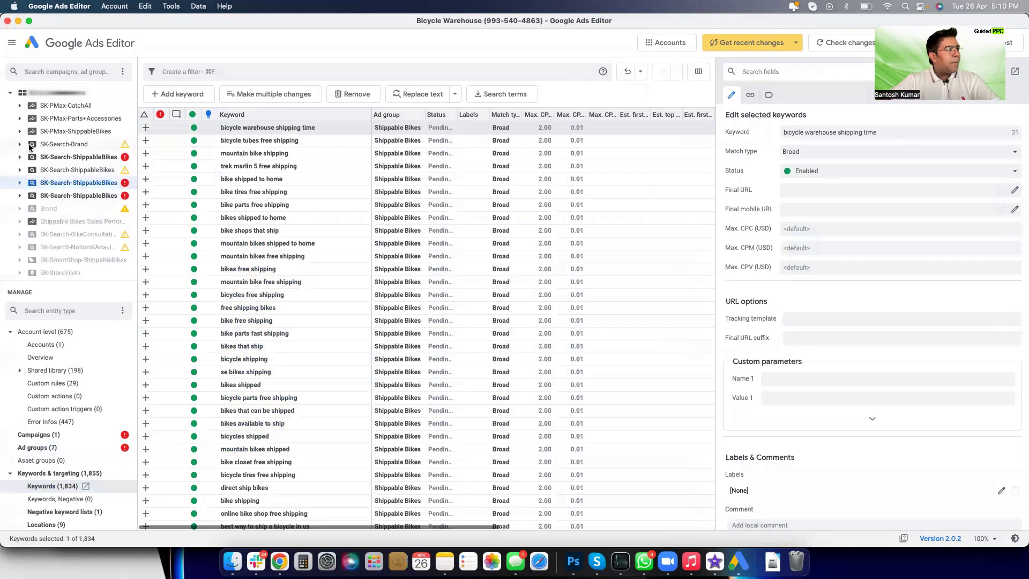
left_click(21, 145)
left_click(71, 157)
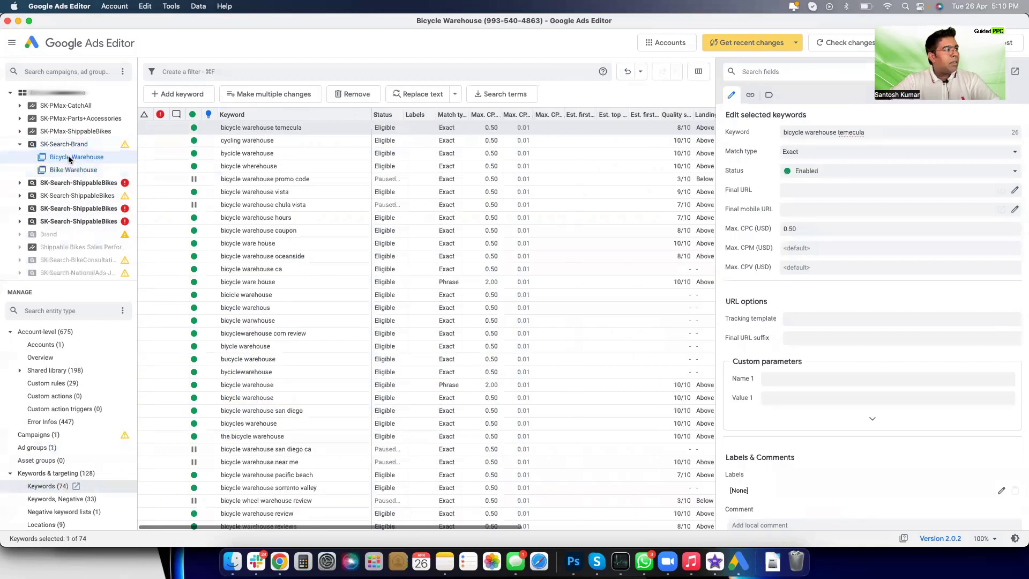
left_click(63, 170)
left_click(258, 245)
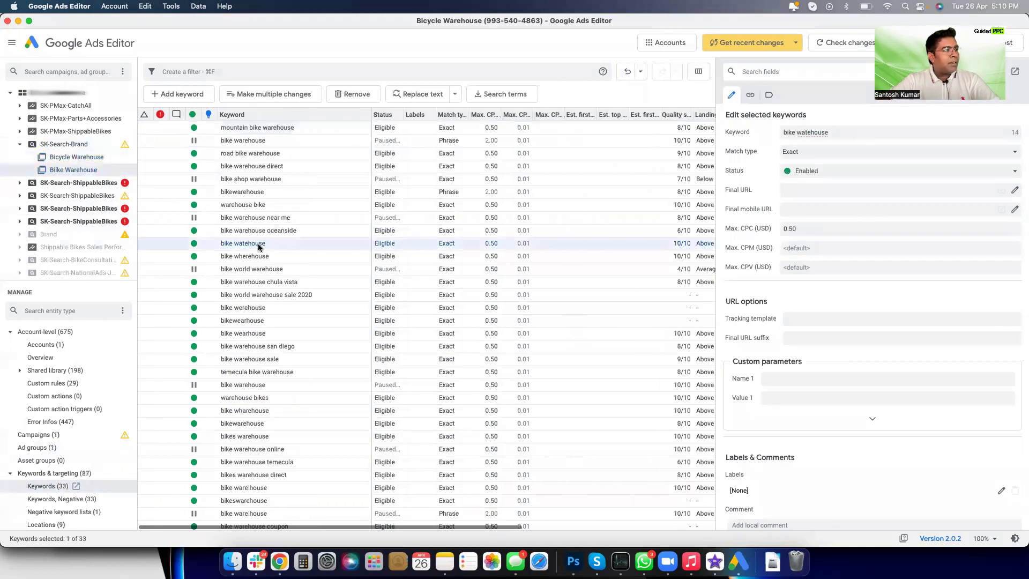
key("super+v")
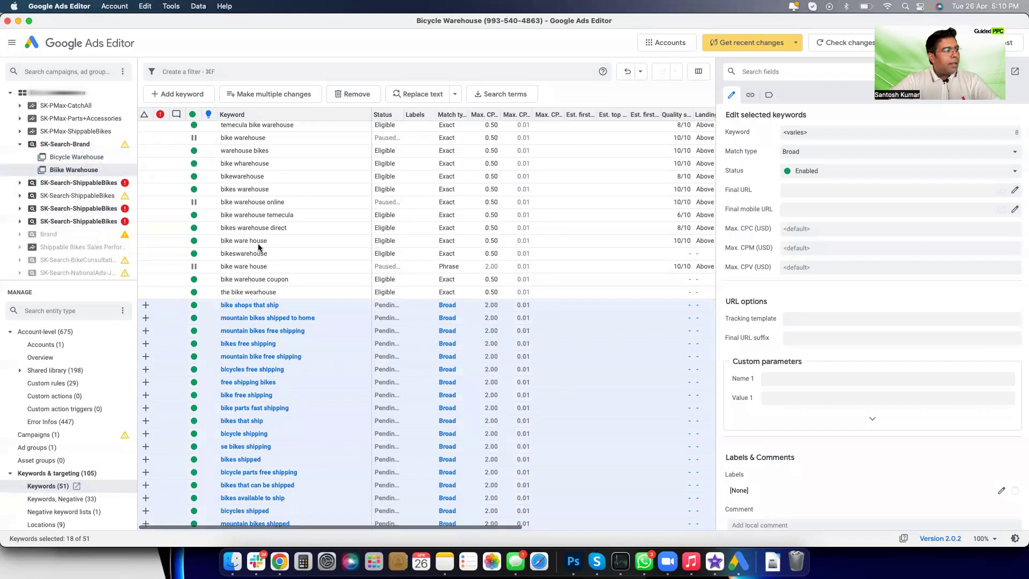
key("super+z")
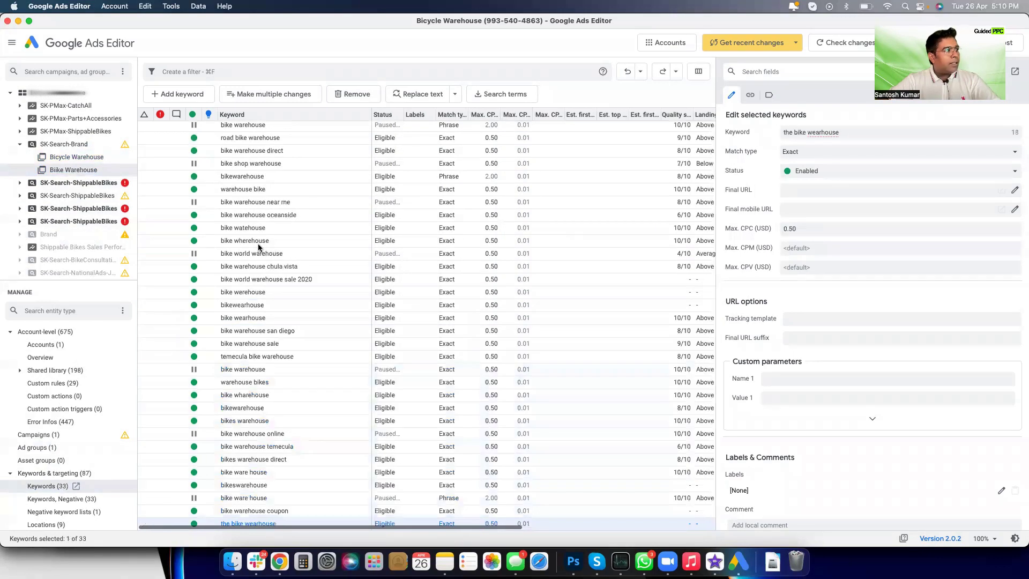
left_click(21, 144)
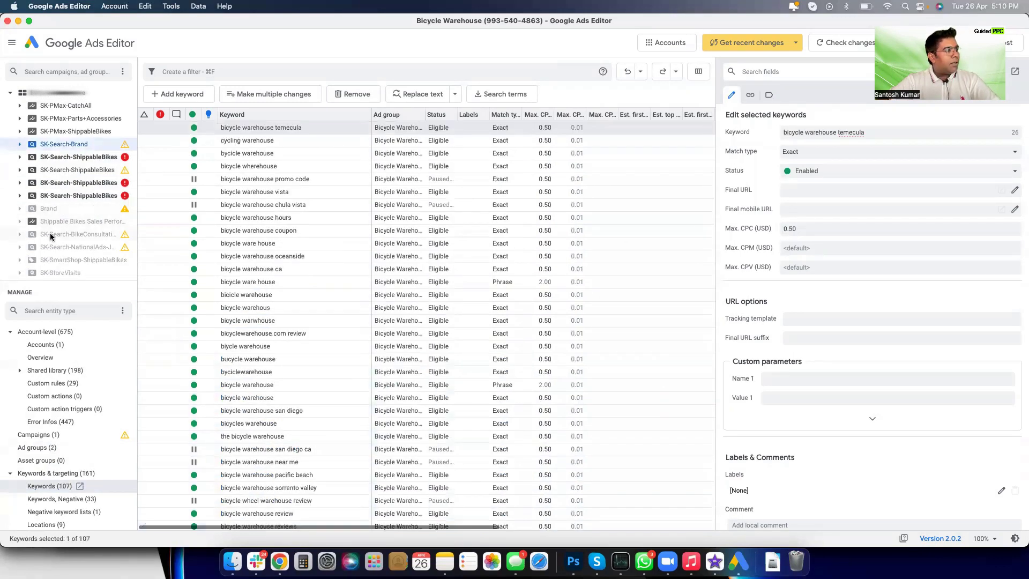
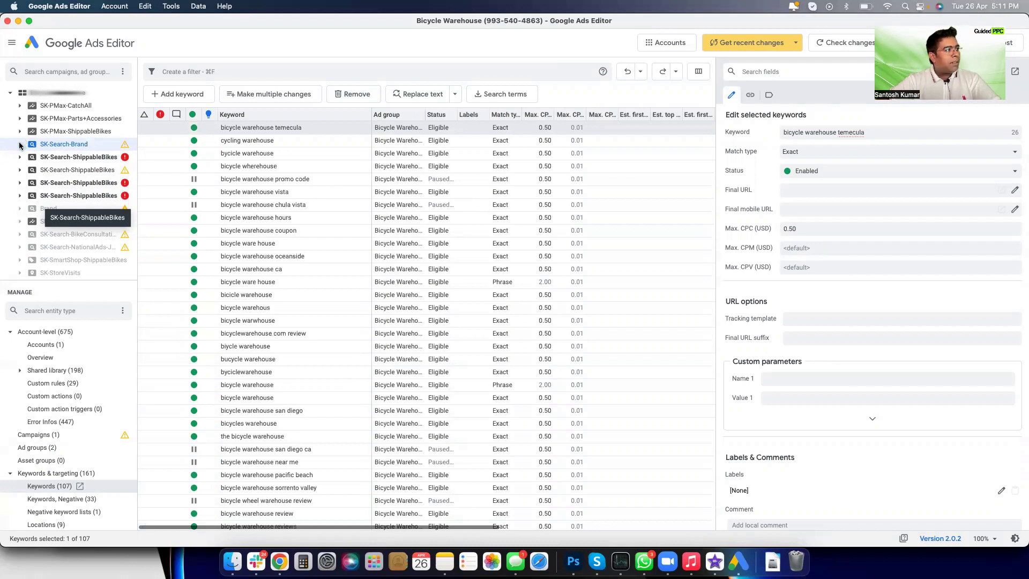
- Copy the responsive search ad from the Bicycle Warehouse ad group of the SK-Search-Brand campaign
left_click(19, 144)
left_click(76, 157)
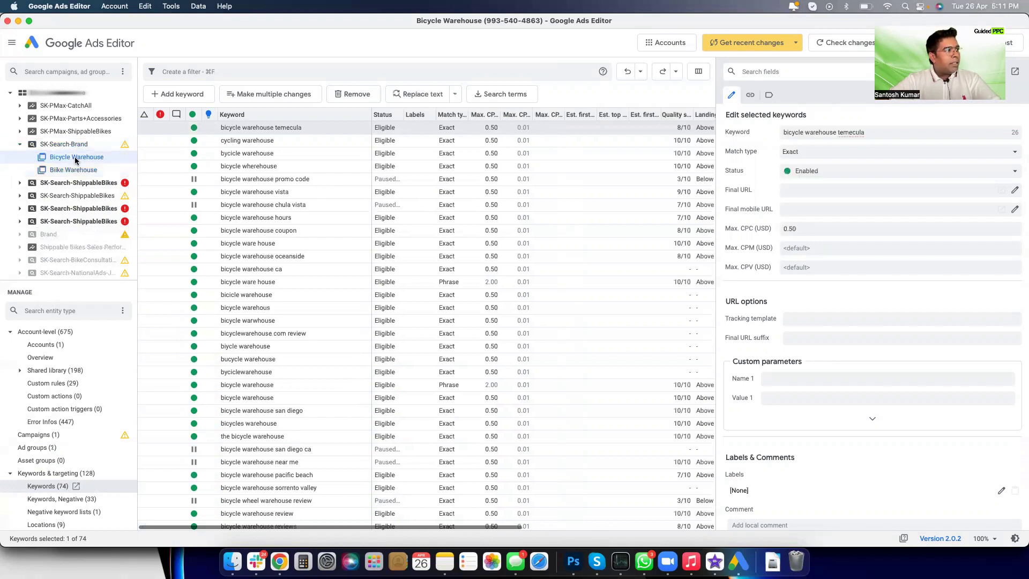
left_click(9, 474)
left_click(26, 488)
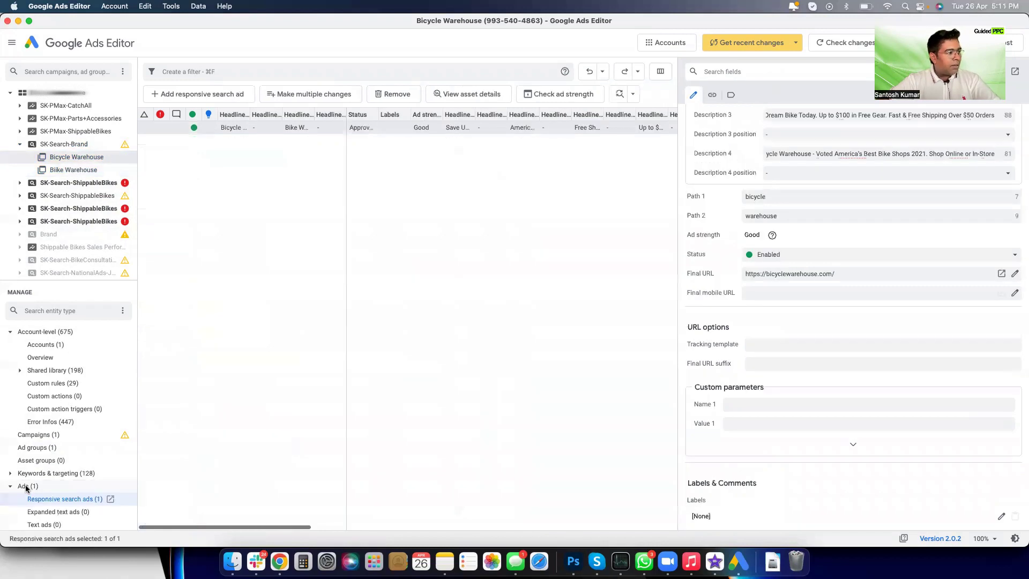
left_click(179, 128)
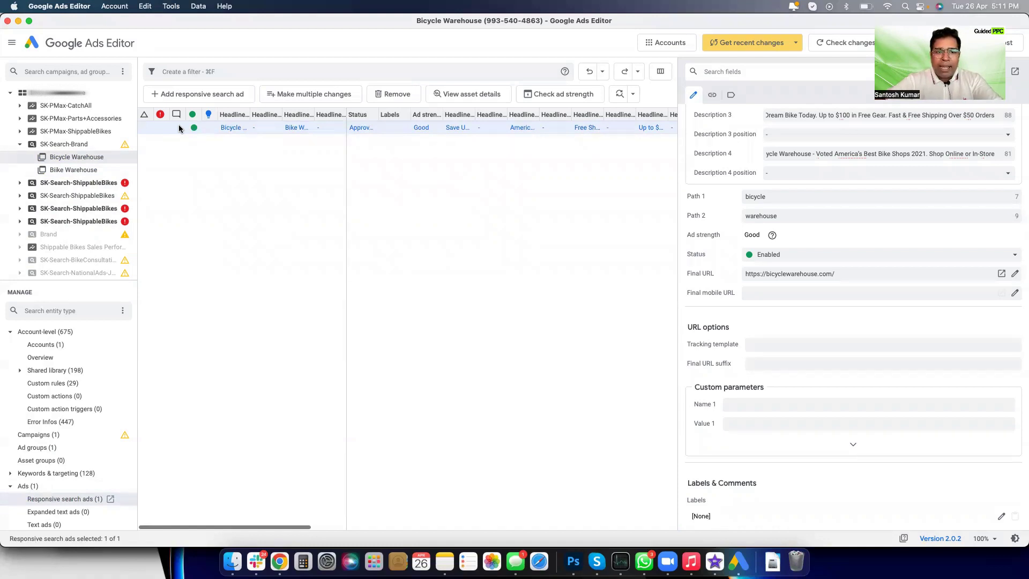
right_click(179, 129)
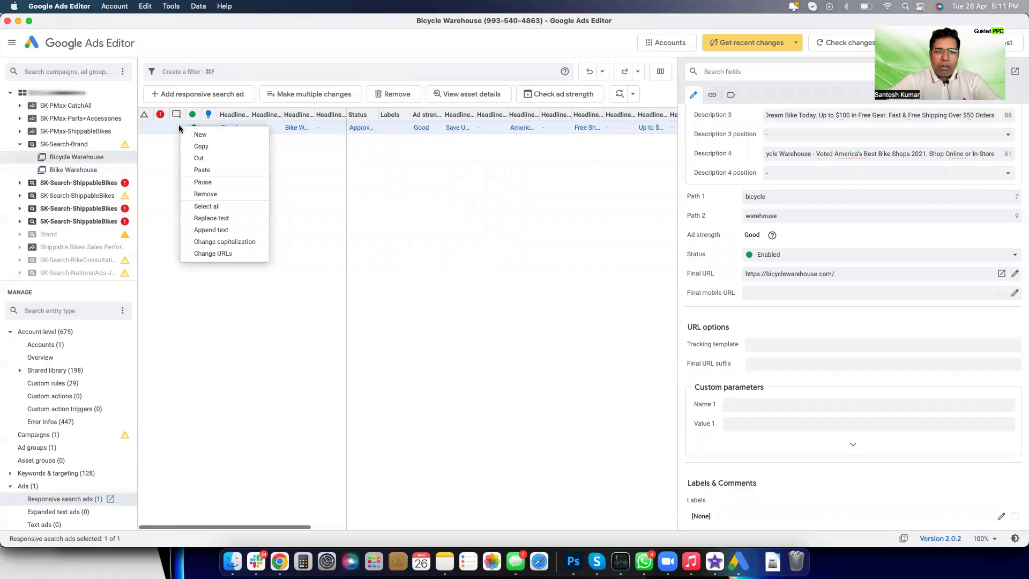
left_click(202, 147)
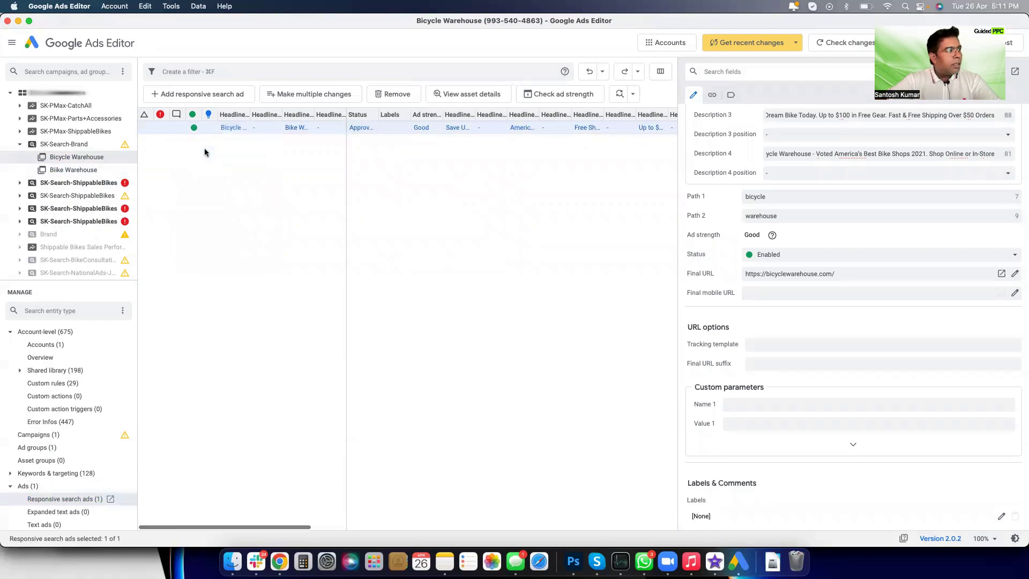
- Paste the copied responsive search ad into all seven Shippable Bikes ad groups of the first SK-Search-ShippableBikes campaign
left_click(20, 144)
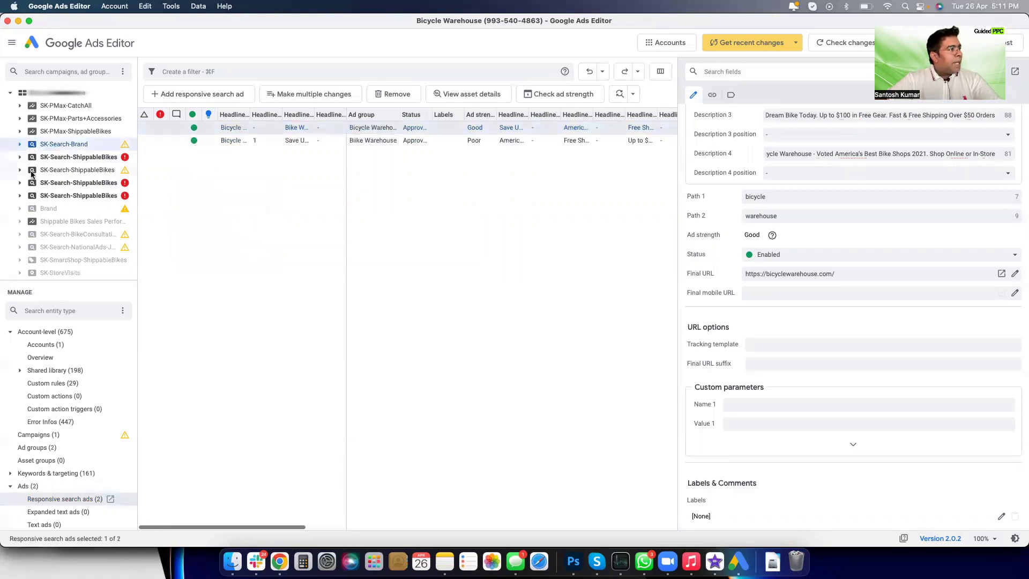
left_click(45, 171)
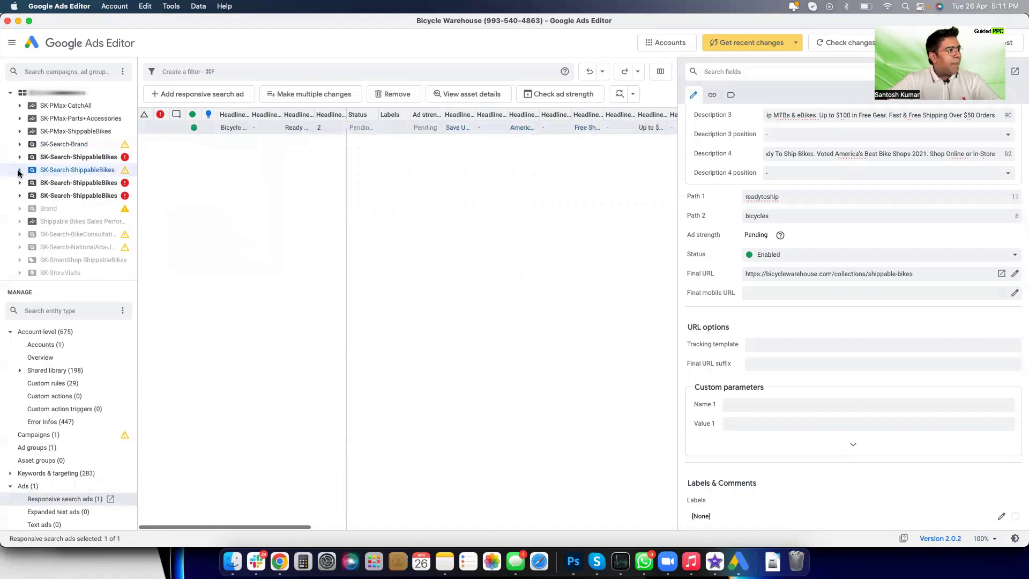
left_click(19, 171)
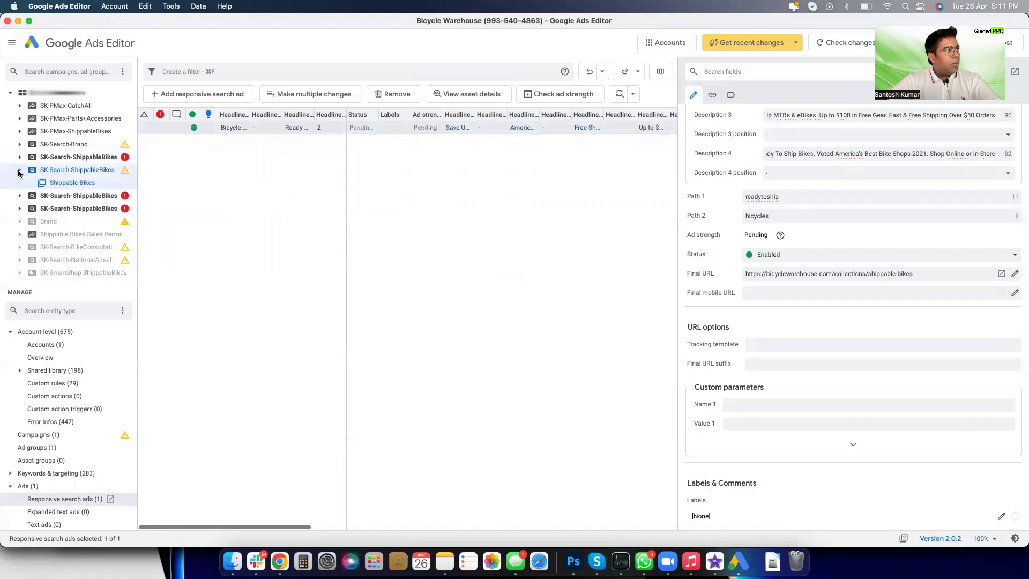
left_click(19, 170)
left_click(19, 157)
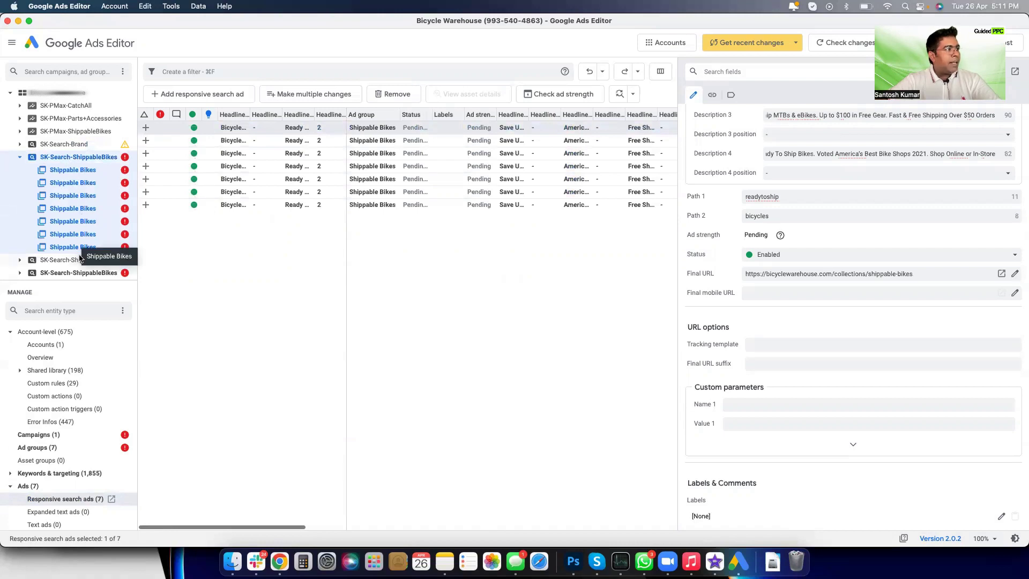
double_click(68, 158)
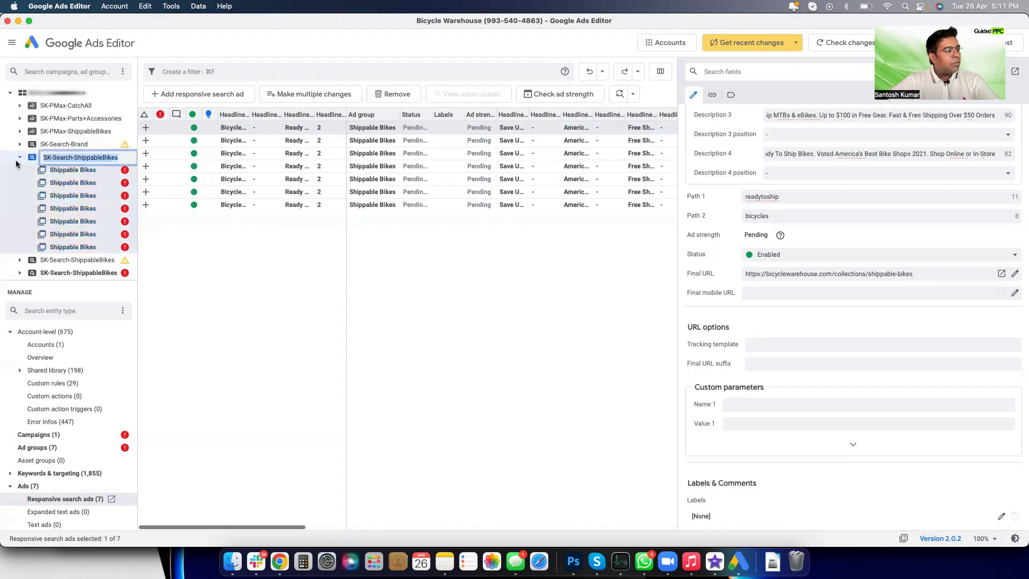
left_click(19, 158)
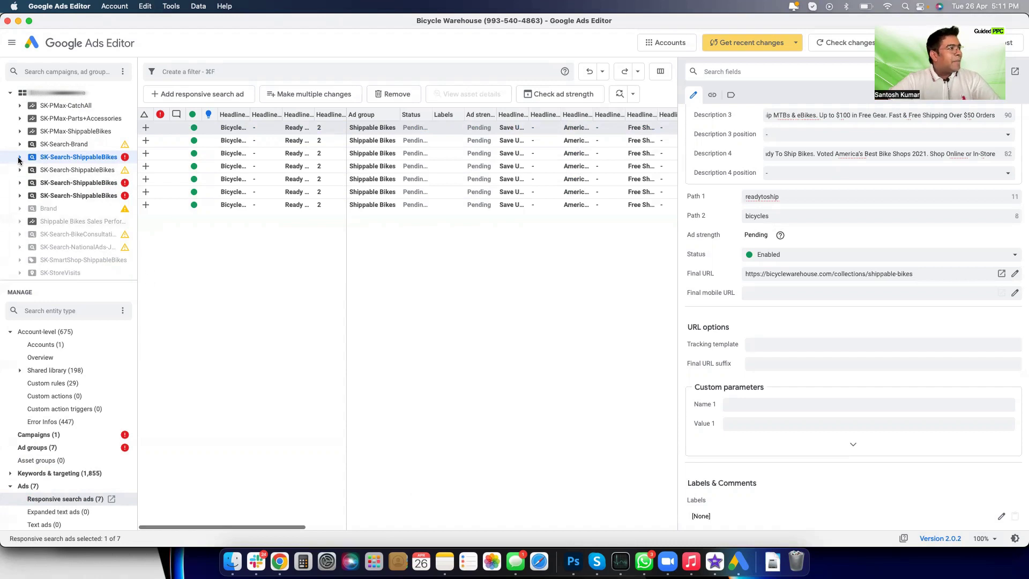
left_click(19, 157)
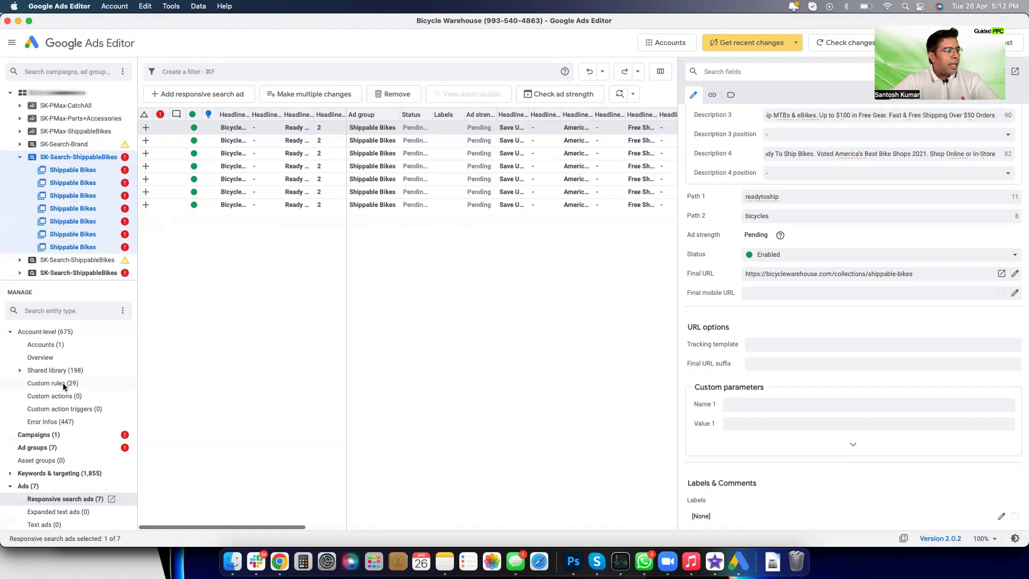
scroll(42, 482, "down", 3)
left_click(48, 462)
left_click(247, 269)
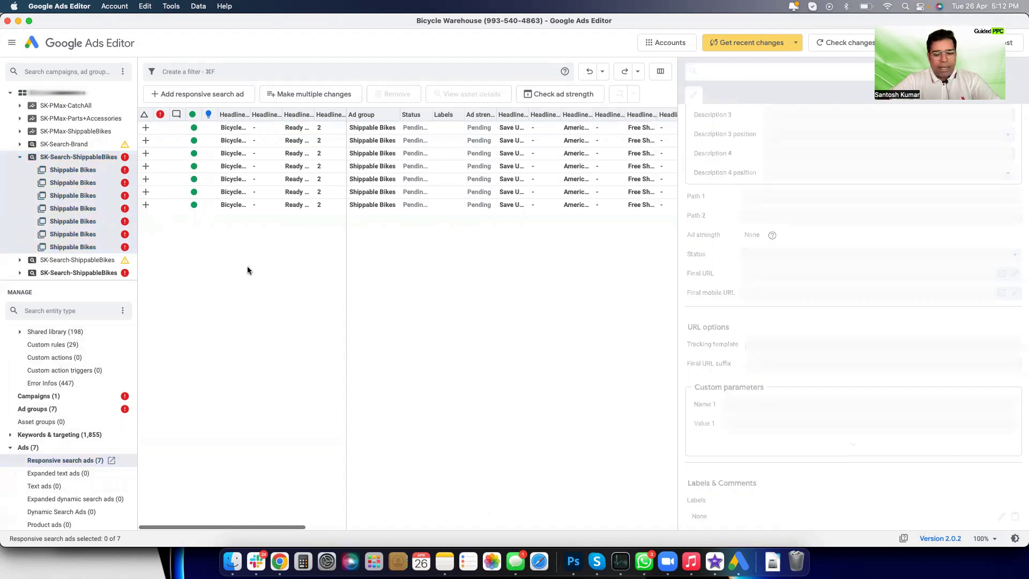
key("super+shift+n")
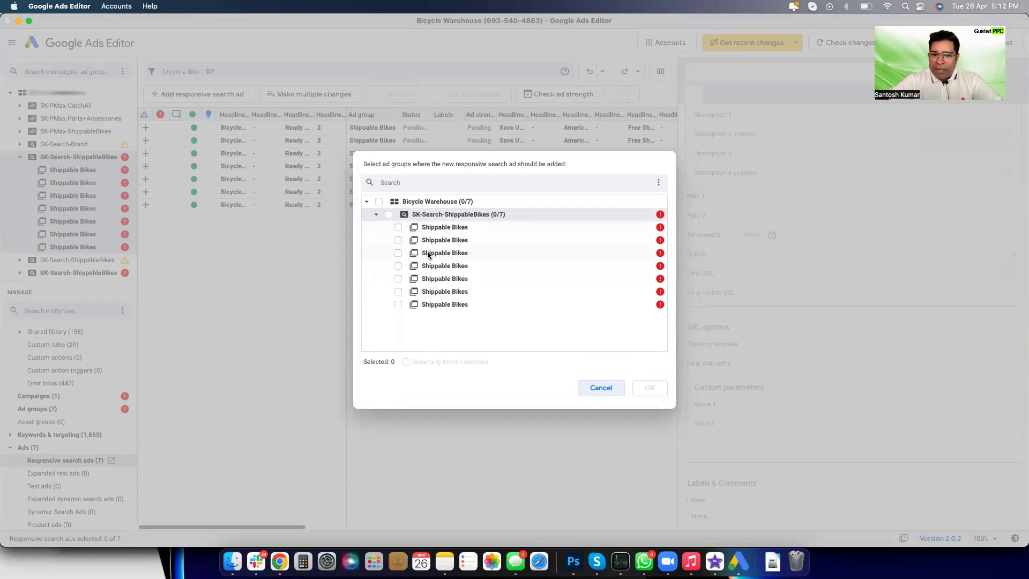
left_click(388, 215)
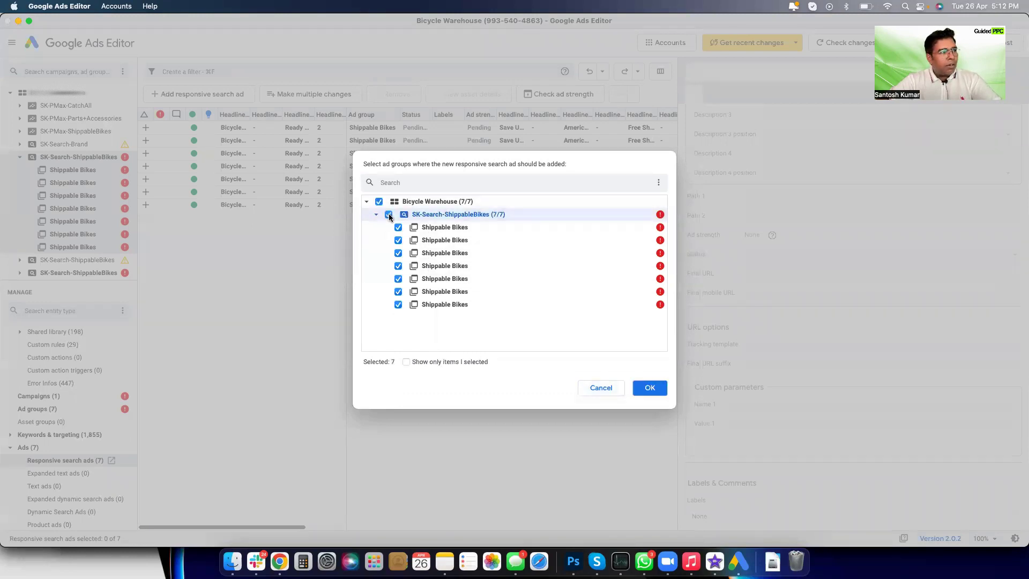
left_click(652, 386)
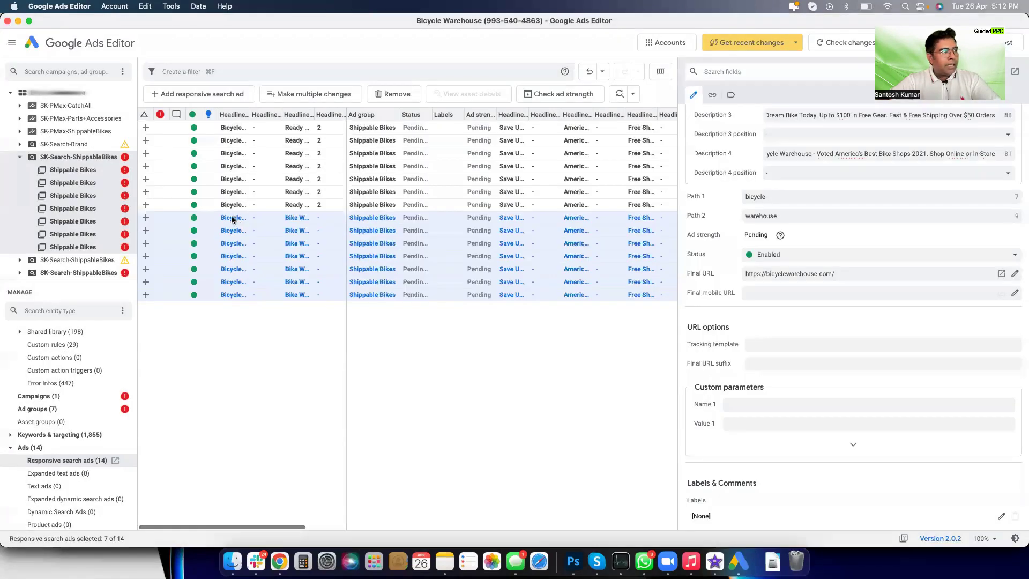
- Check the responsive search ads in each of the seven Shippable Bikes ad groups of the first SK-Search-ShippableBikes campaign
left_click(78, 169)
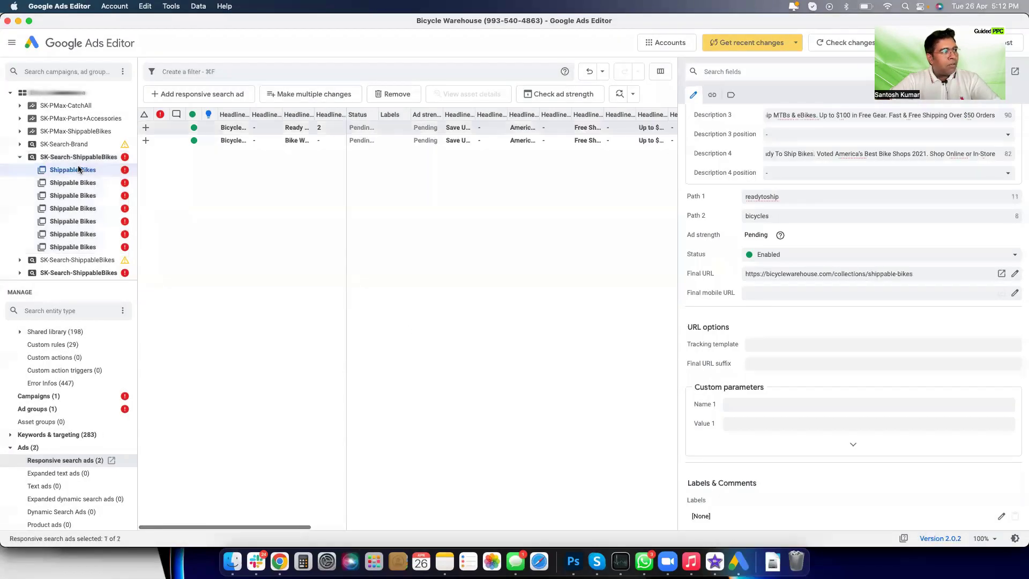
left_click(84, 183)
left_click(89, 197)
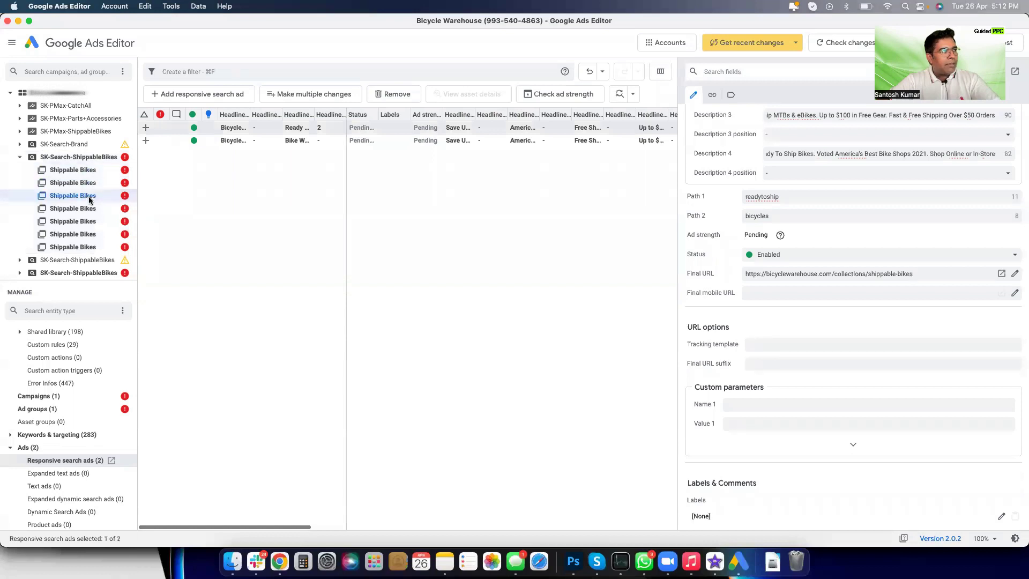
left_click(91, 211)
left_click(95, 223)
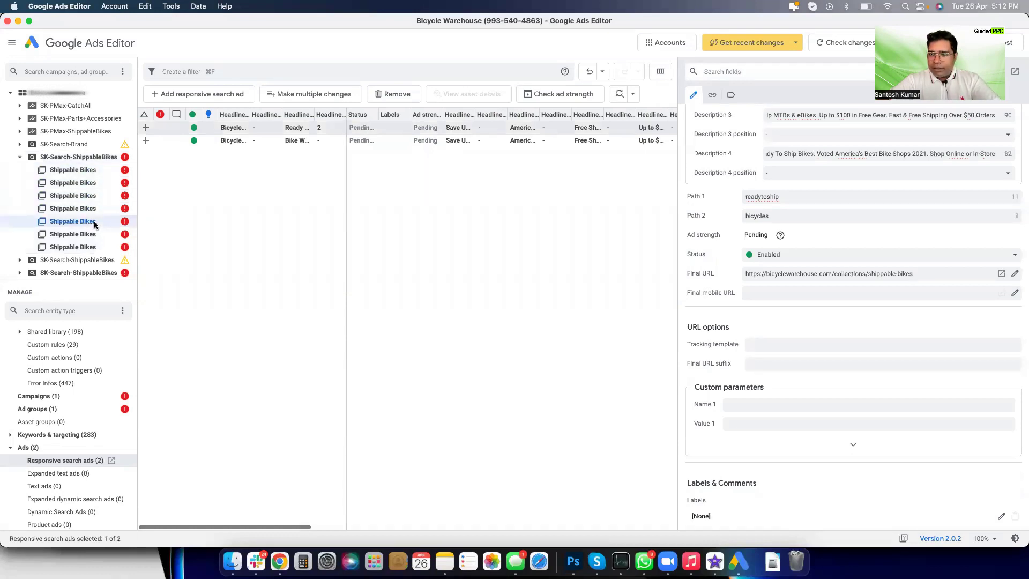
left_click(89, 235)
left_click(85, 247)
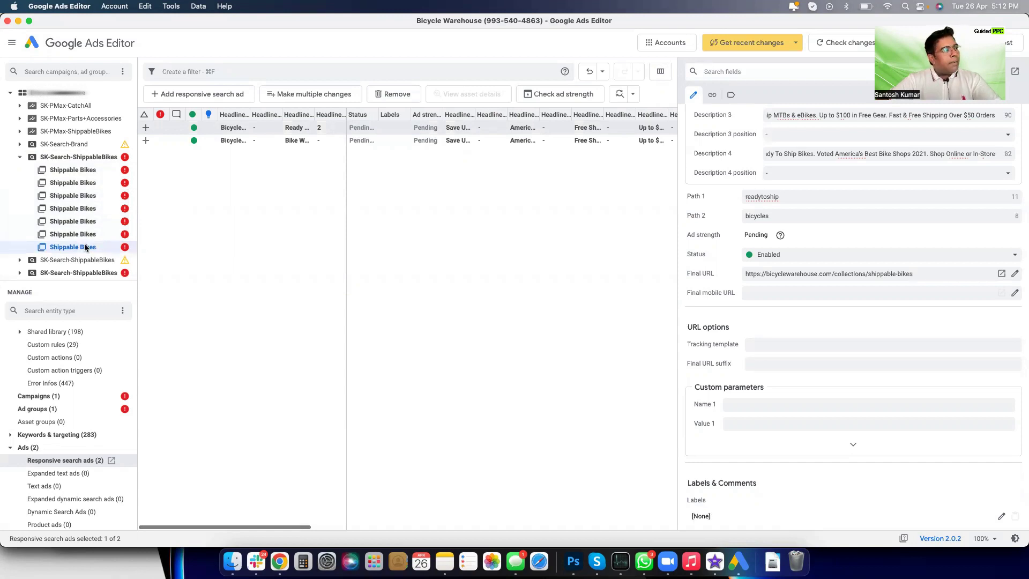
left_click(20, 157)
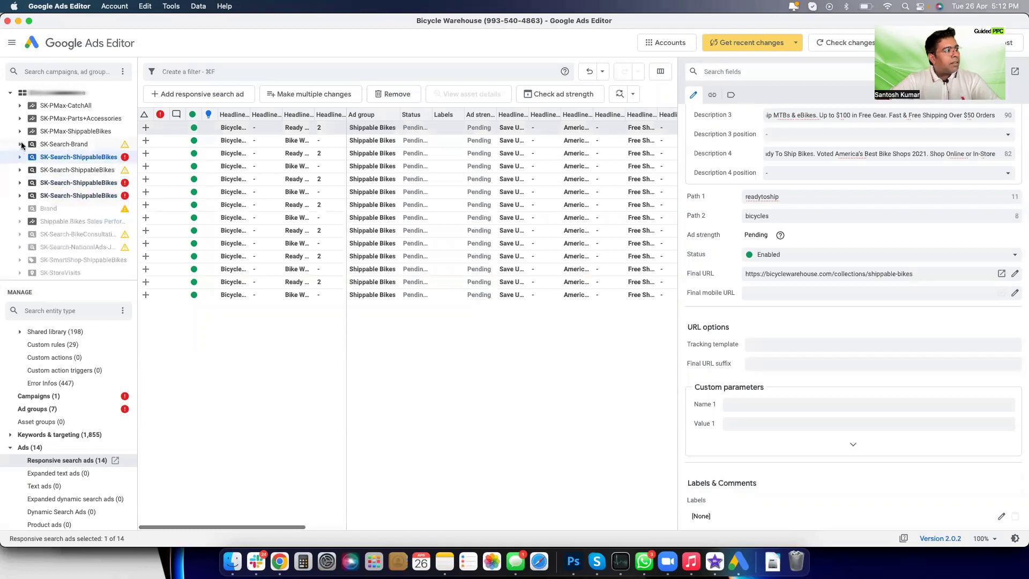
- View the Bike Warehouse ad group of the SK-Search-Brand campaign and expand its keyword and targeting entity types
left_click(20, 144)
left_click(73, 169)
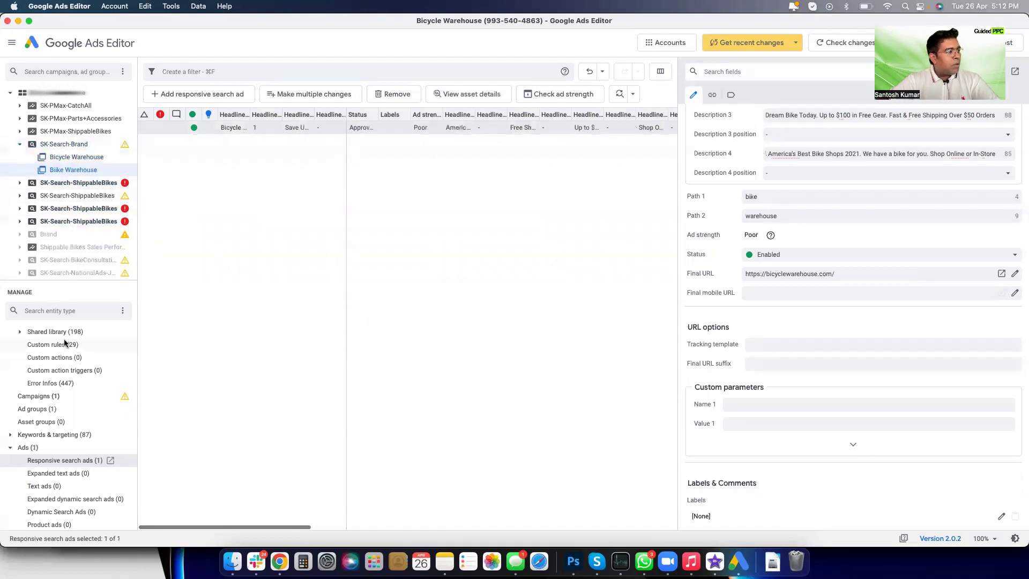
left_click(10, 447)
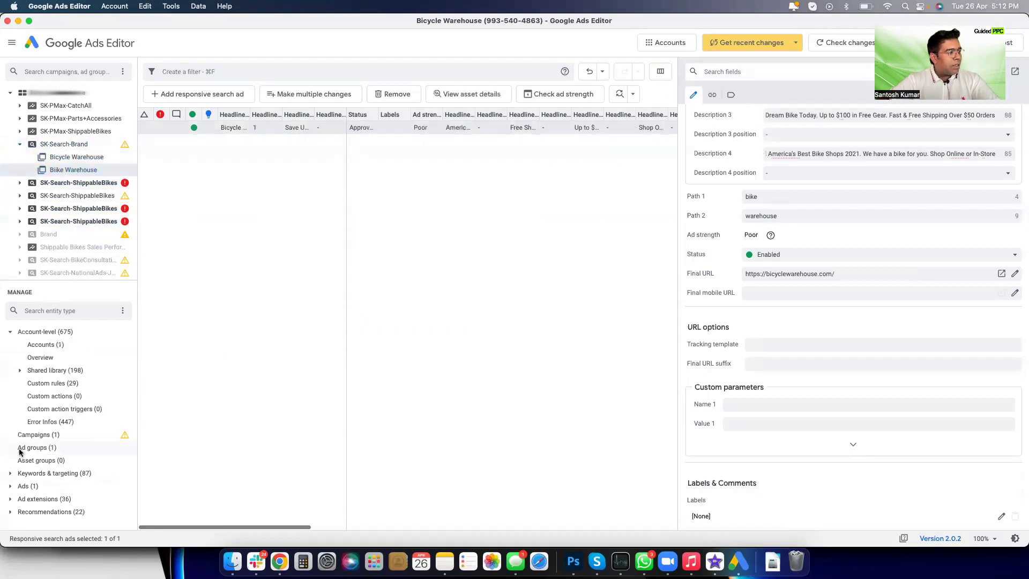
left_click(8, 474)
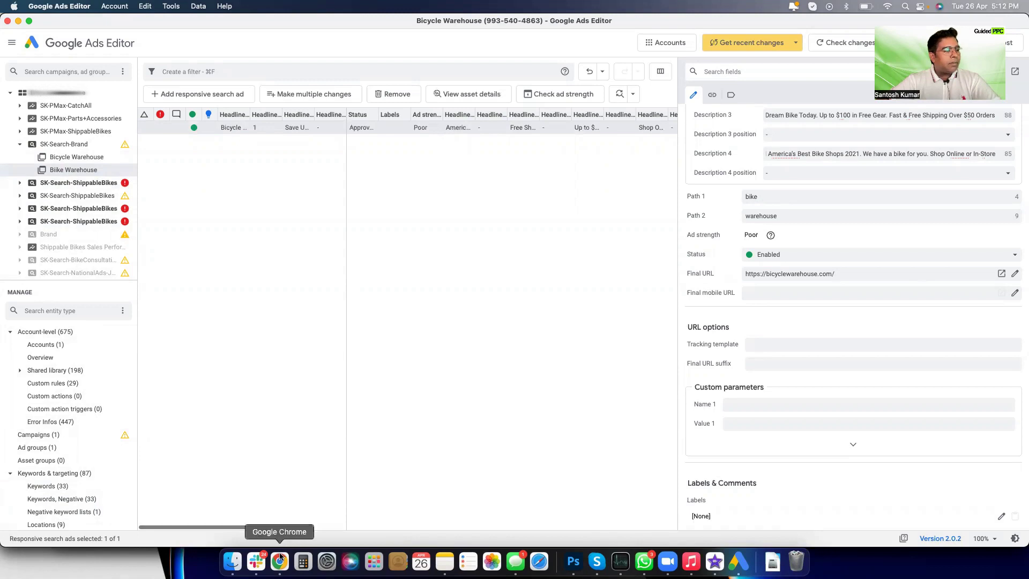
- Switch to Chrome and open the spreadsheet "Bicycle Warehouse - Search terms report" in Google Sheets
key("ctrl+super+f")
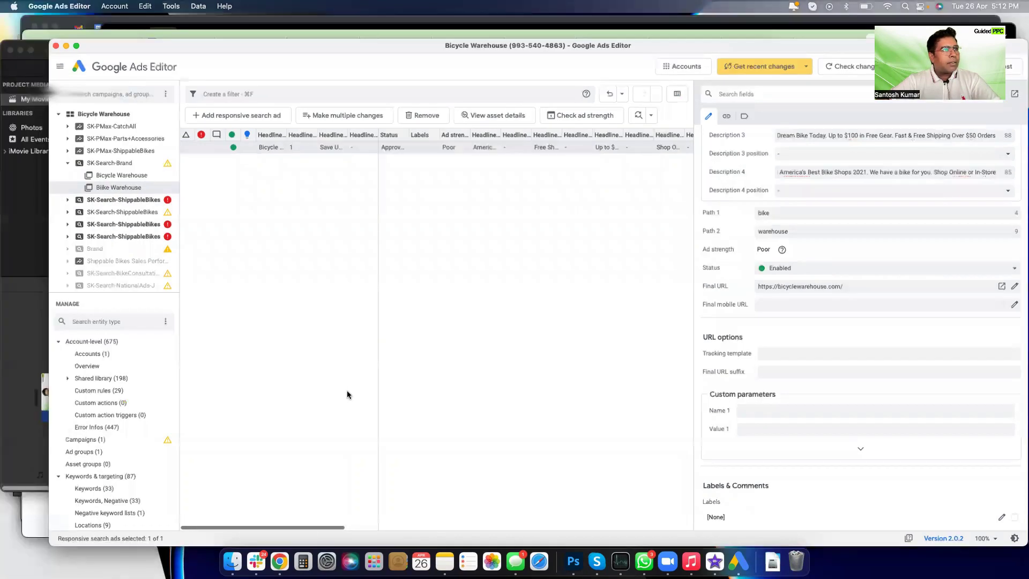
key("ctrl+Up")
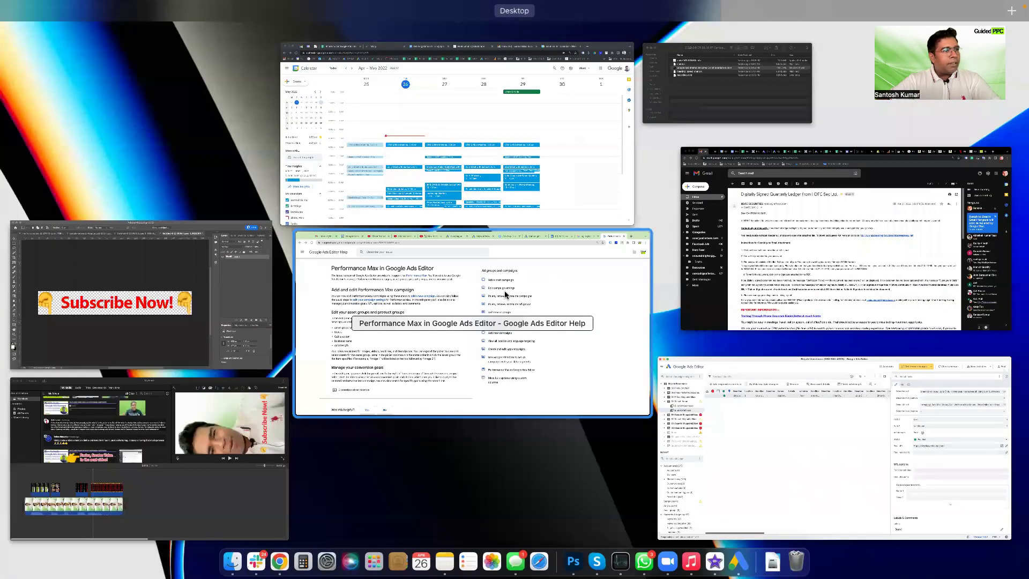
left_click(503, 291)
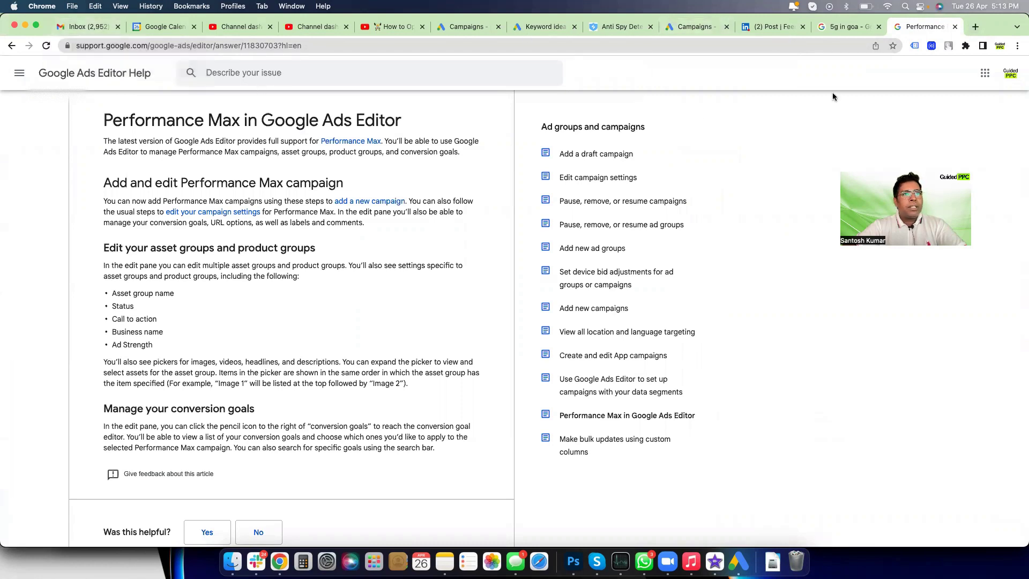
left_click(985, 73)
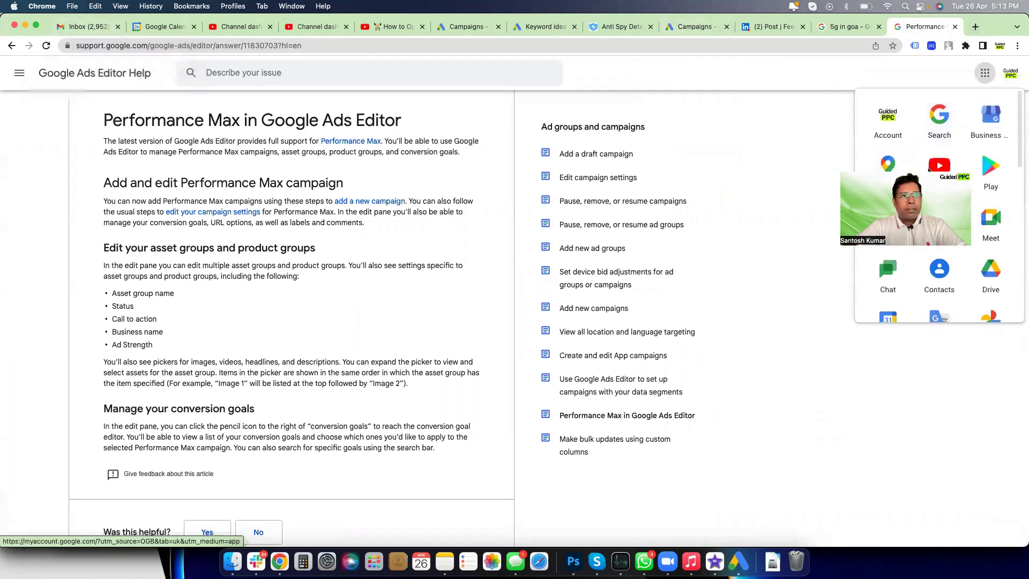
scroll(964, 241, "down", 3)
scroll(965, 241, "down", 3)
left_click(992, 234)
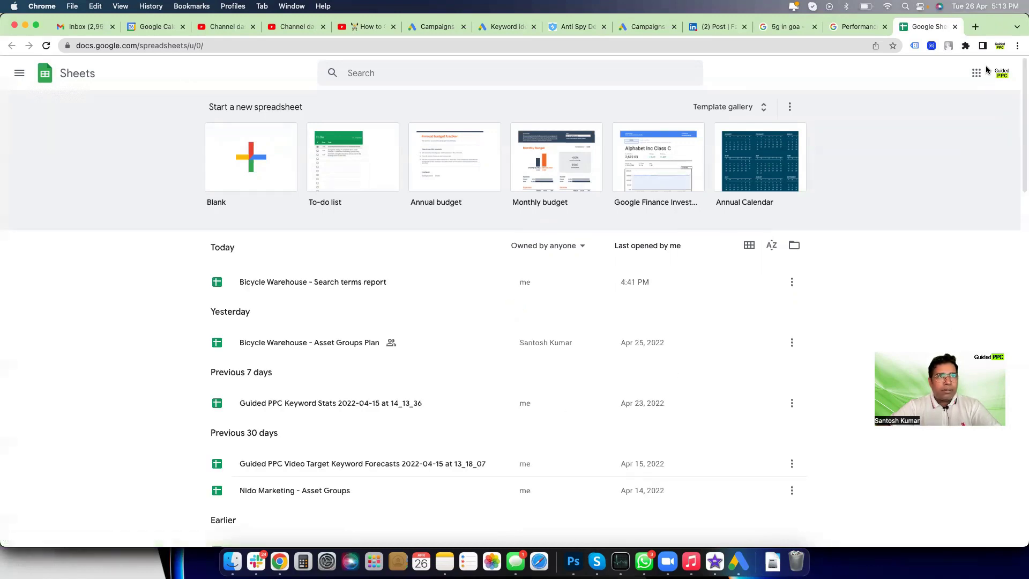
left_click(343, 284)
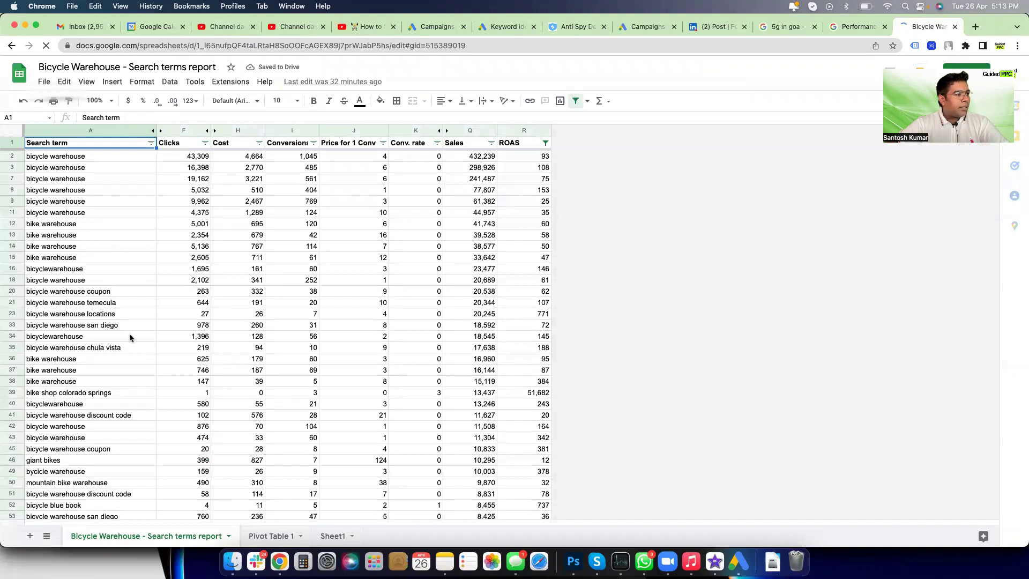
- Copy the search terms in A19:A56 of Pivot Table 1, from "giant bikes" to "buy mountain bike with affirm"
left_click(331, 536)
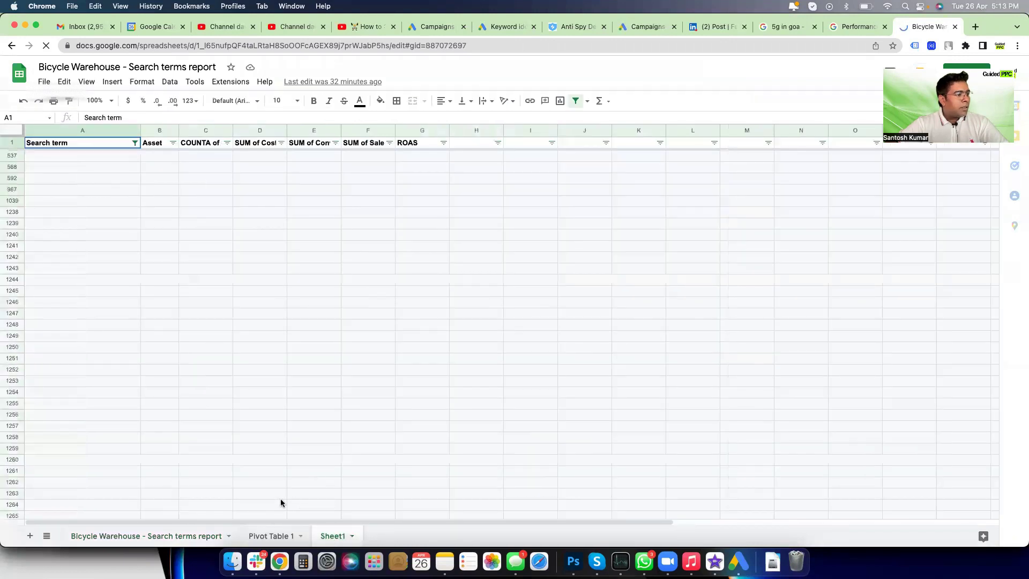
left_click(268, 536)
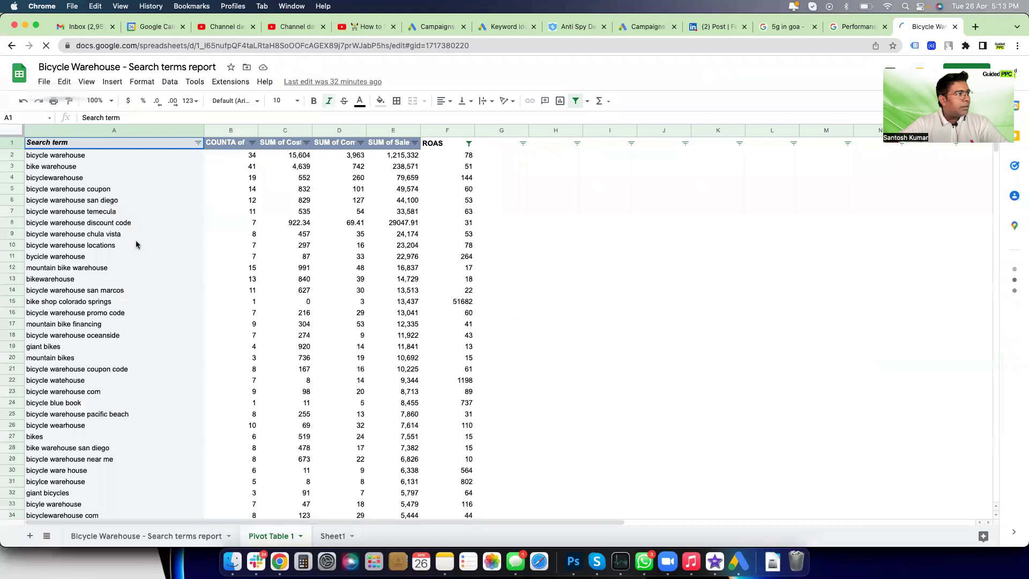
scroll(96, 391, "down", 1)
left_click_drag(58, 318, 58, 518)
key("ctrl+c")
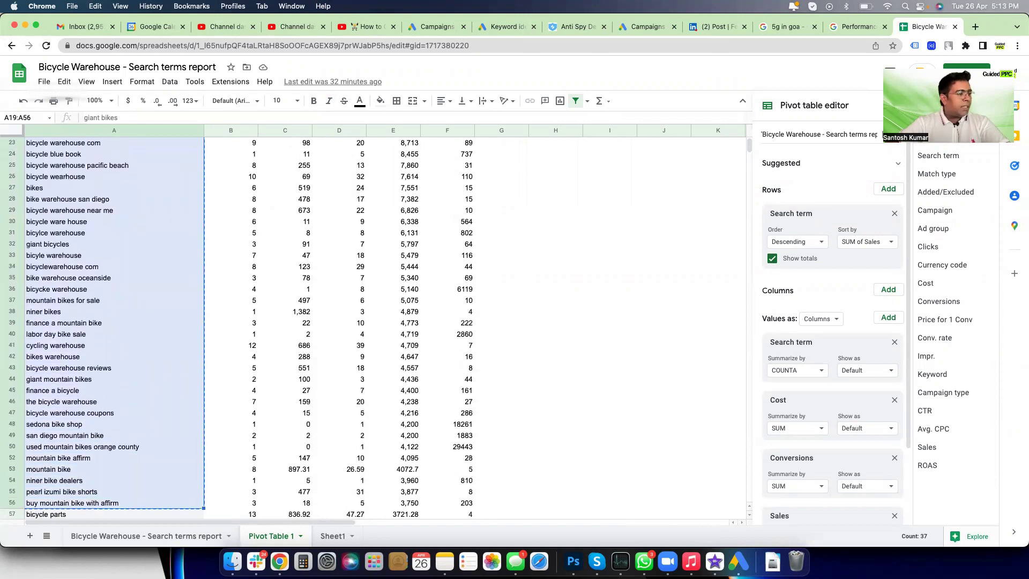
- Switch to Google Ads Editor and rename the first ad group of the first SK-Search-ShippableBikes campaign as Converting Search Terms
left_click(739, 563)
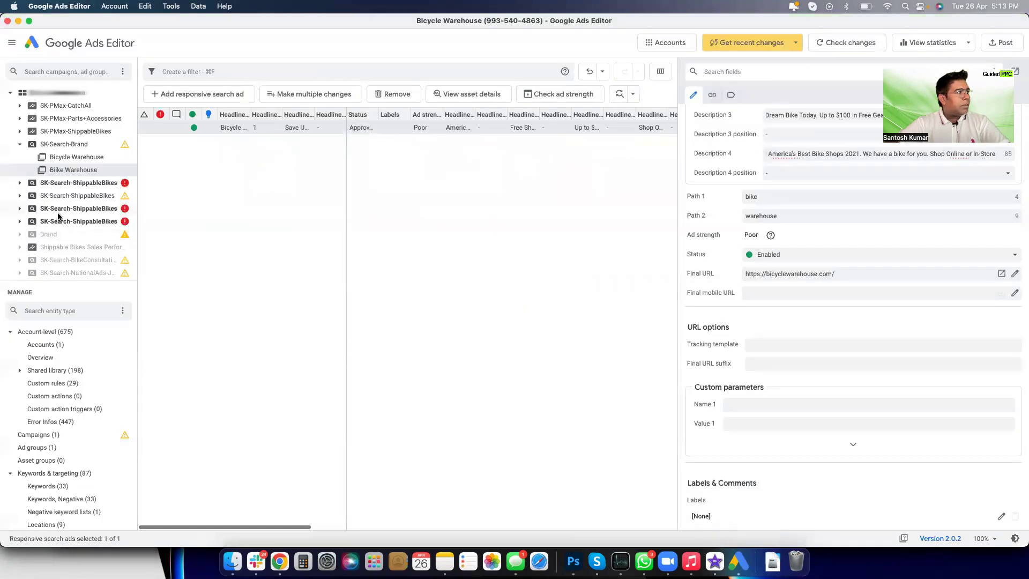
left_click(19, 144)
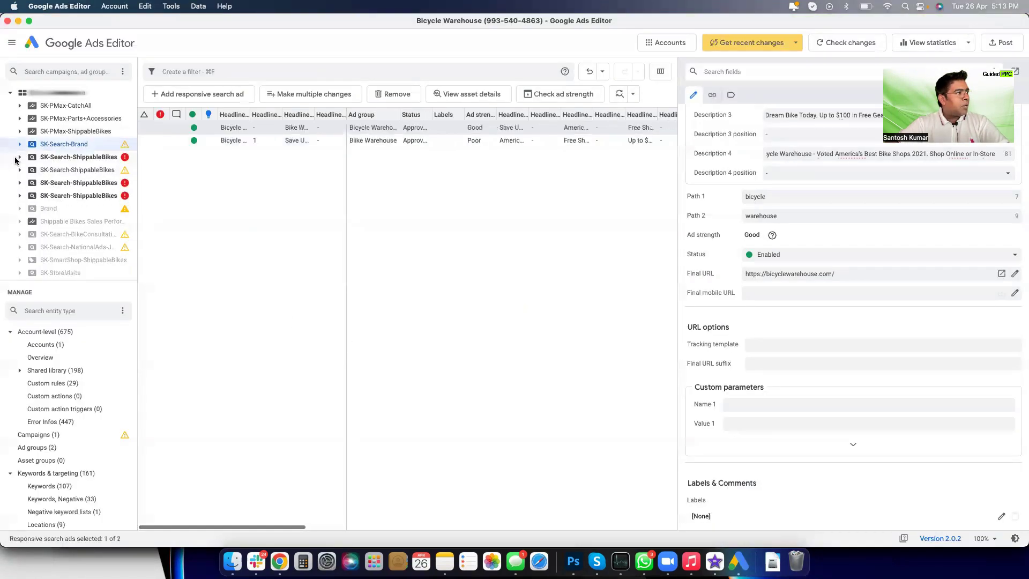
left_click(20, 157)
left_click(64, 170)
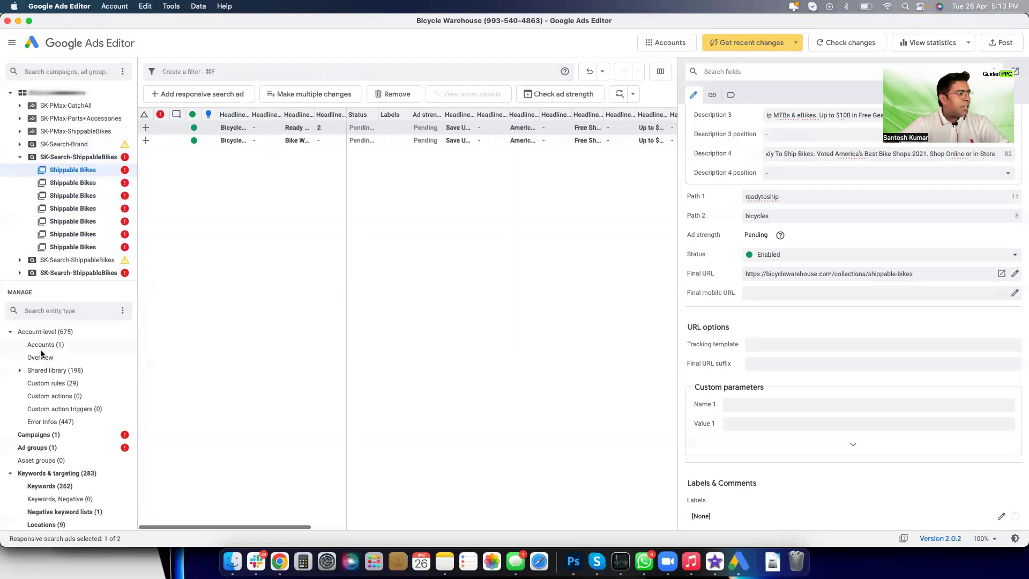
left_click(29, 449)
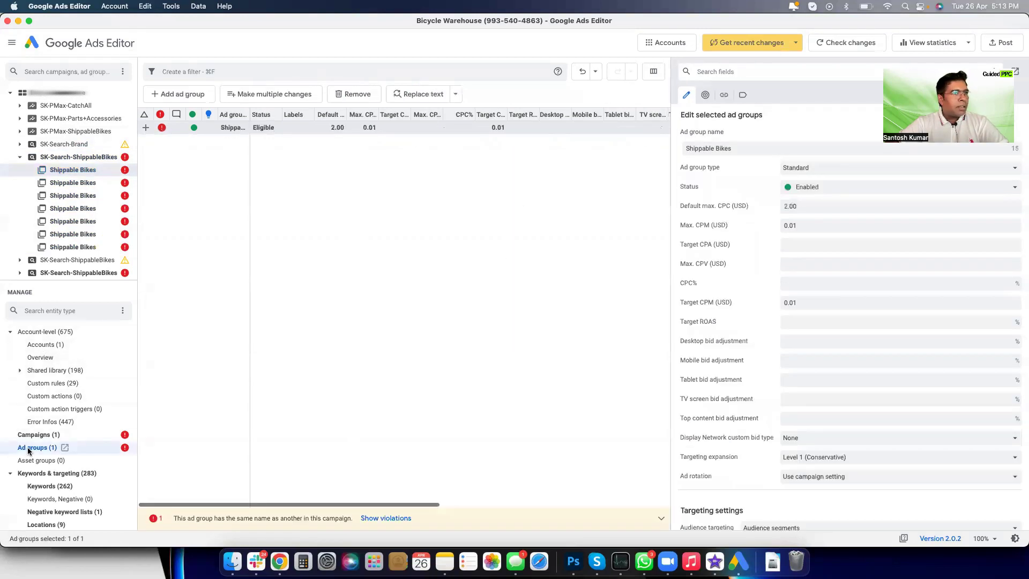
double_click(713, 144)
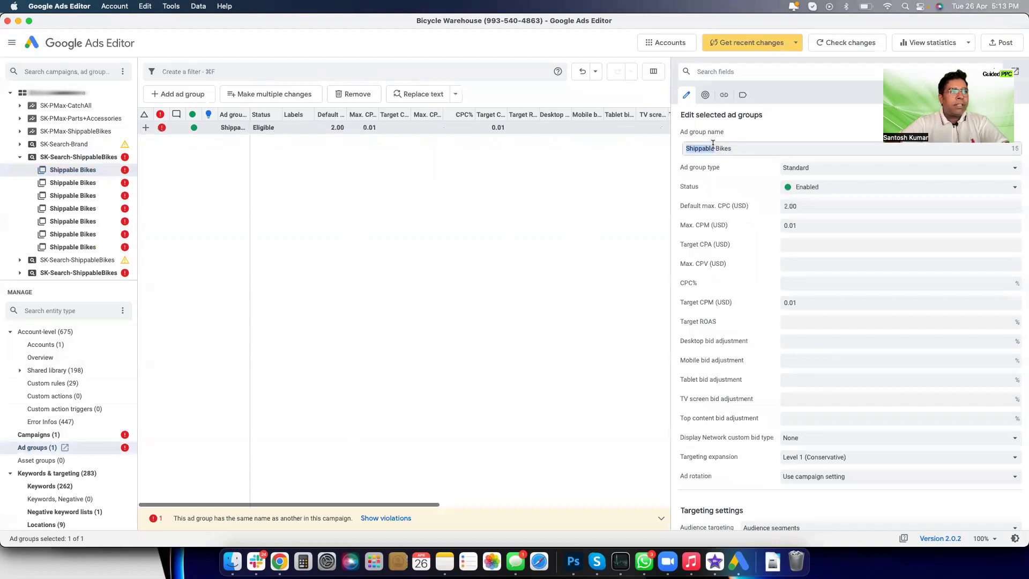
key("super+a")
type("Converting Search Terms")
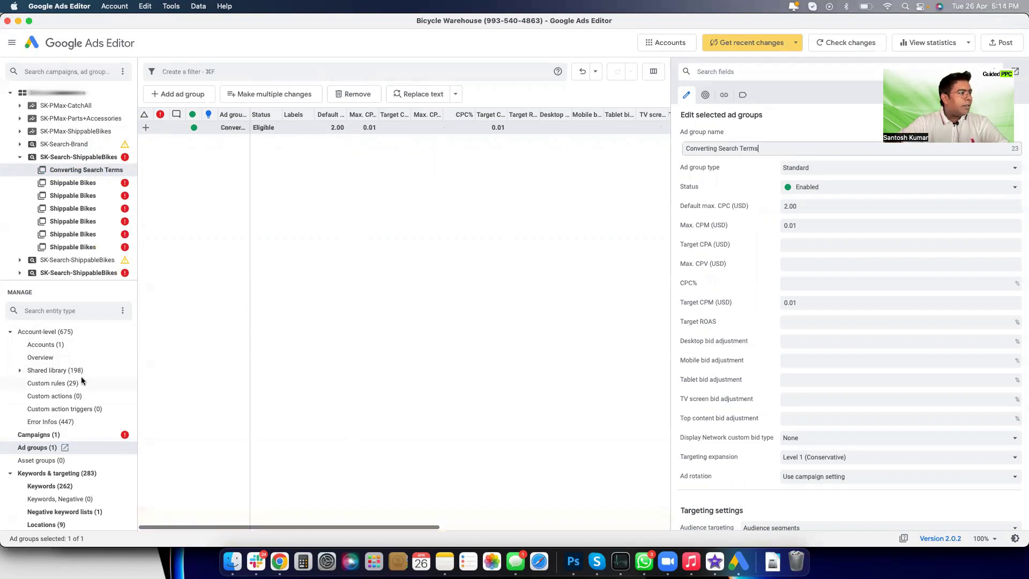
- Replace the keywords of the Converting Search Terms ad group with the copied search terms as a bulk change, and keep the proposed changes
left_click(47, 489)
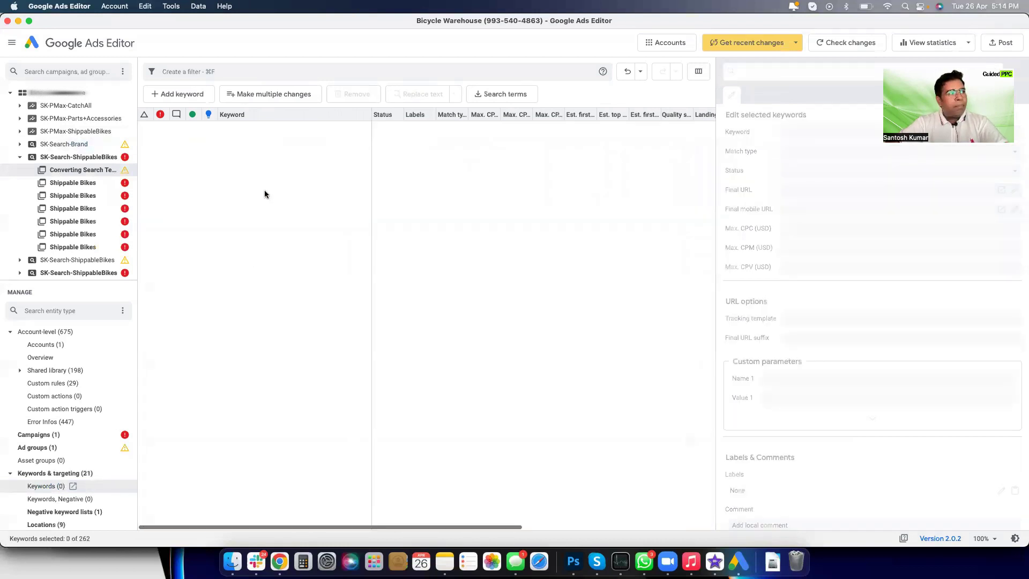
left_click(265, 94)
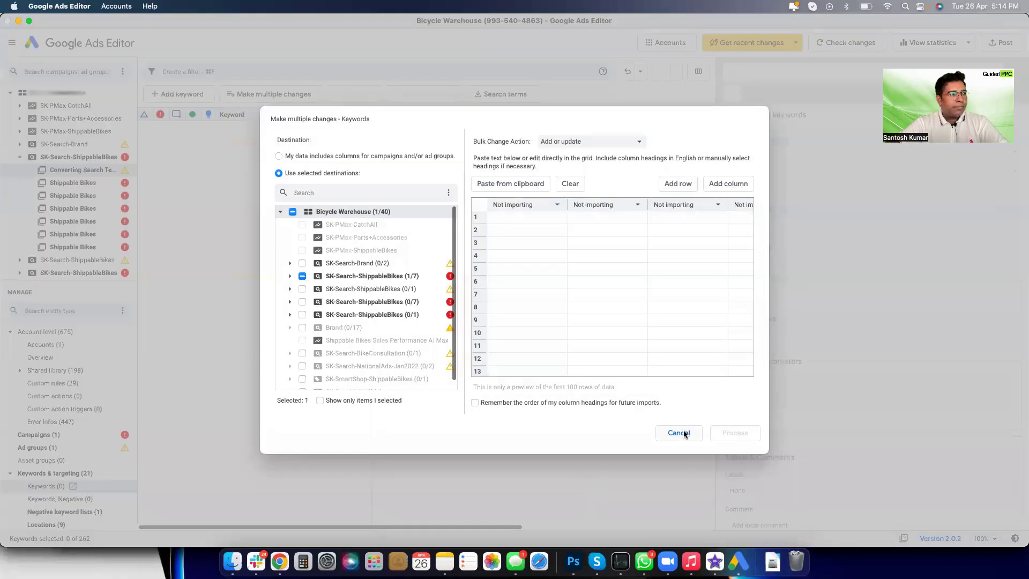
left_click(503, 216)
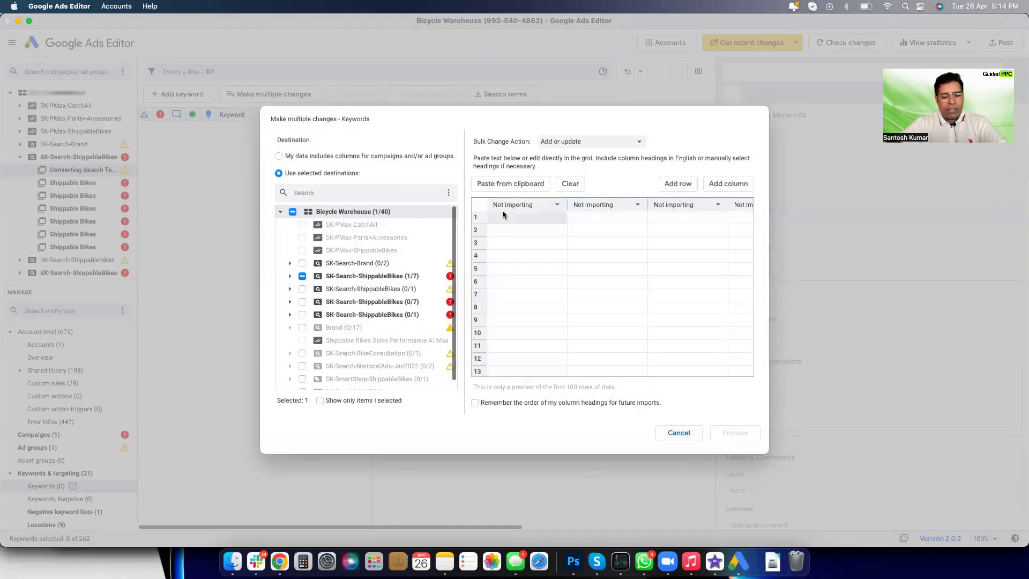
key("super+v")
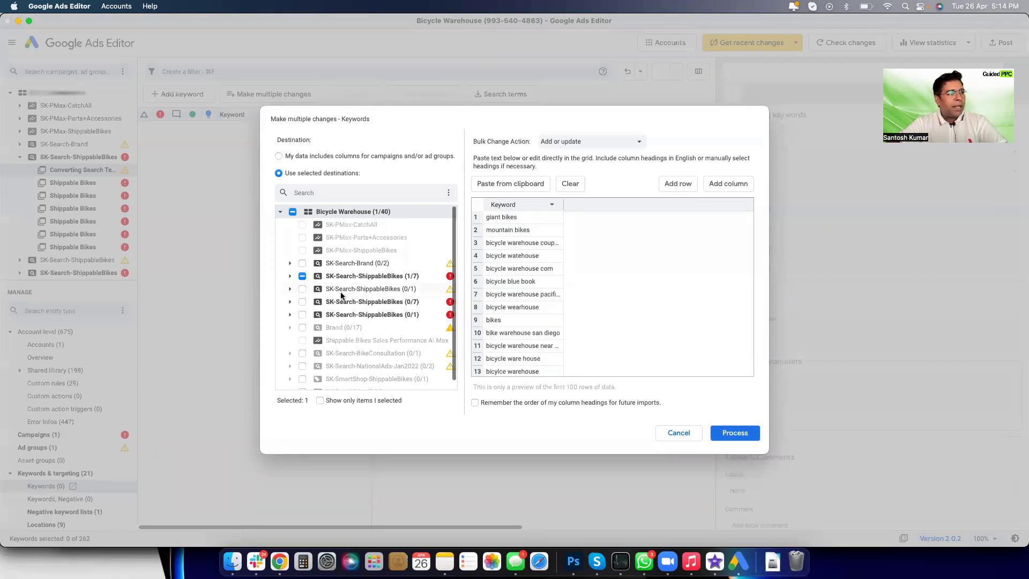
left_click(289, 276)
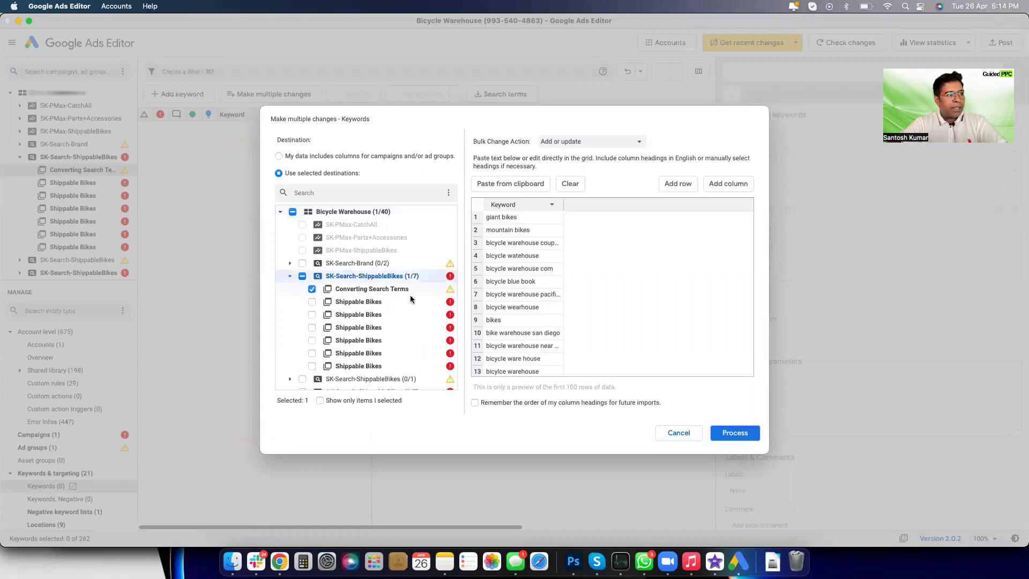
left_click(736, 433)
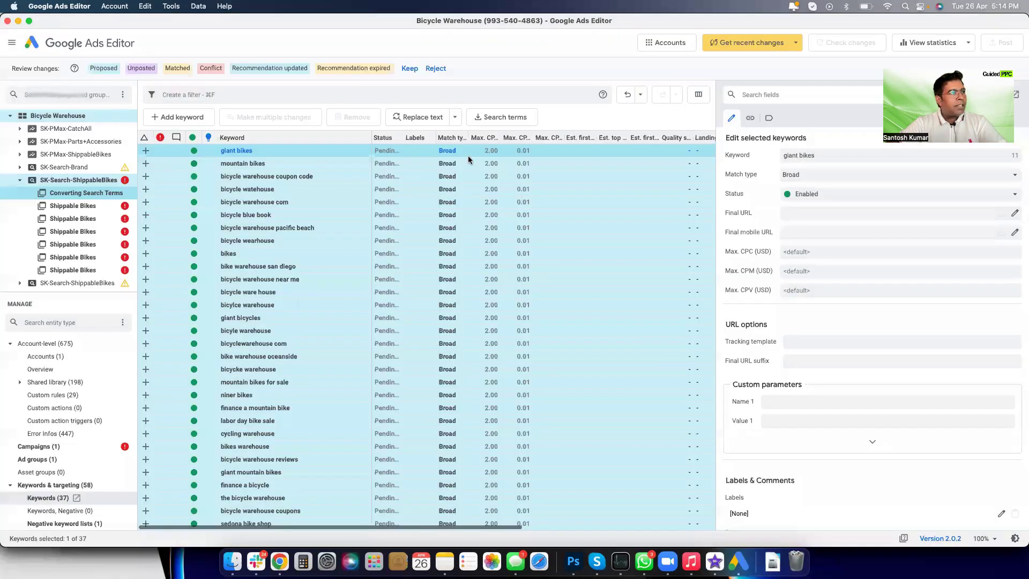
left_click(705, 433)
left_click(410, 68)
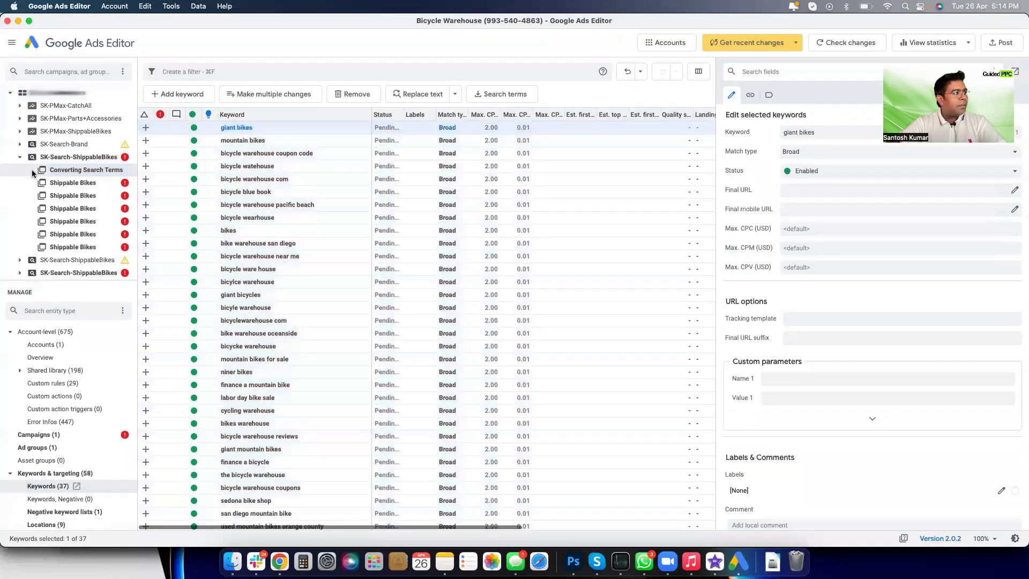
- Review the new keywords of the Converting Search Terms ad group and set the match type of all of them to Exact
left_click(59, 183)
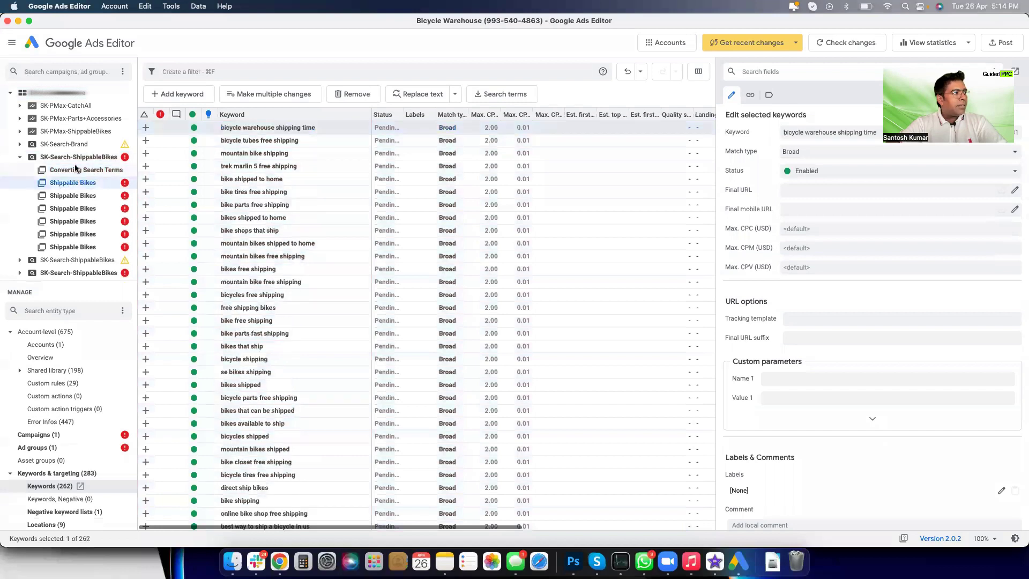
left_click(75, 168)
scroll(254, 305, "down", 5)
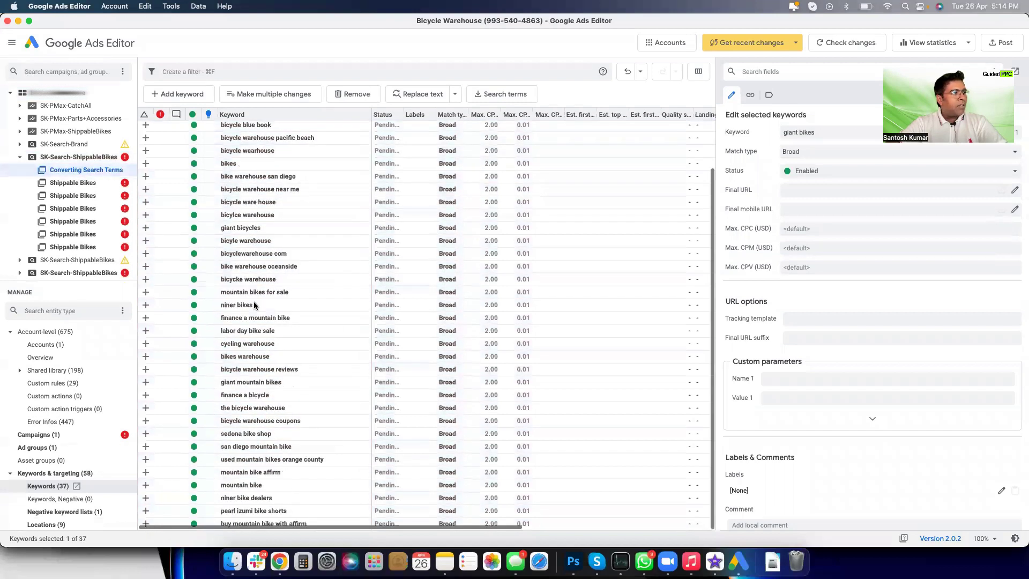
scroll(254, 306, "up", 5)
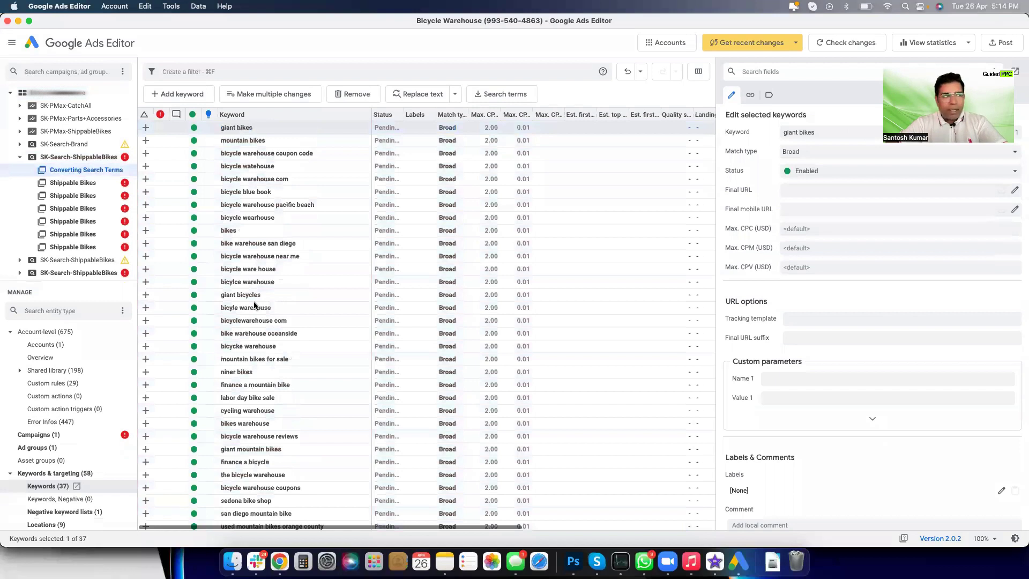
left_click(256, 231)
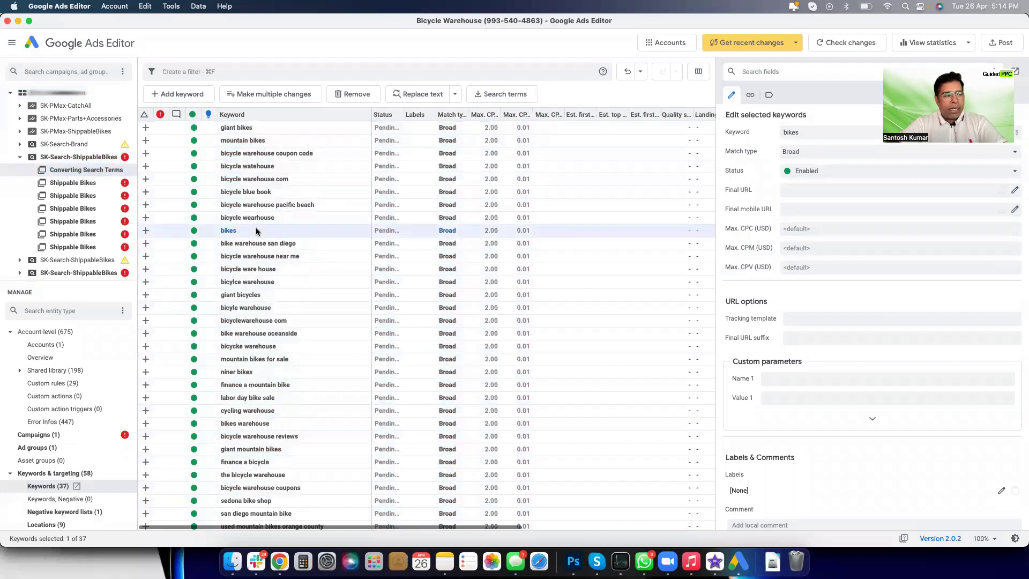
key("super+a")
left_click(793, 151)
left_click(799, 177)
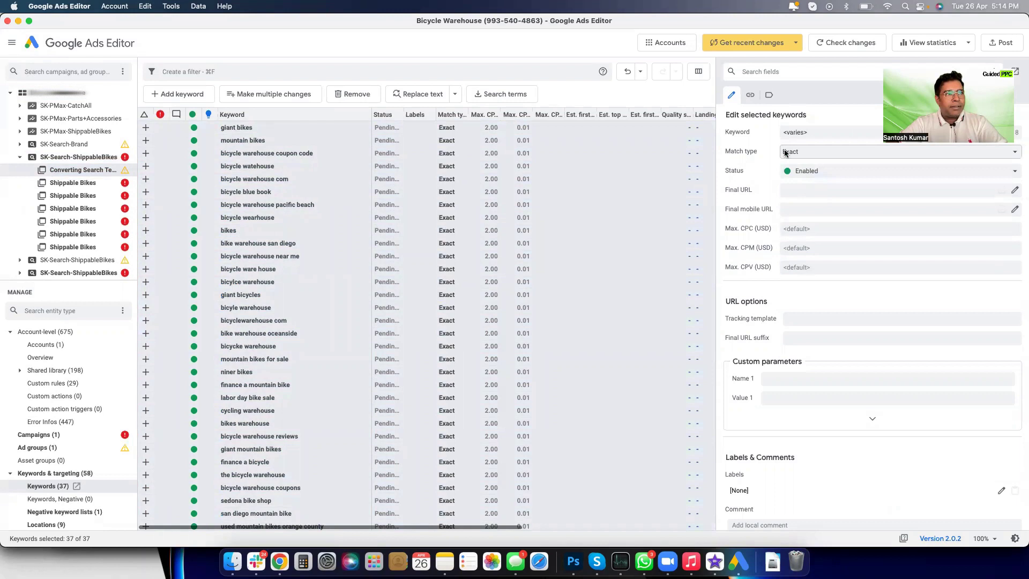
- Set the maximum CPC of all Converting Search Terms keywords to 1.00 USD and show the whole campaign's keywords
left_click(807, 170)
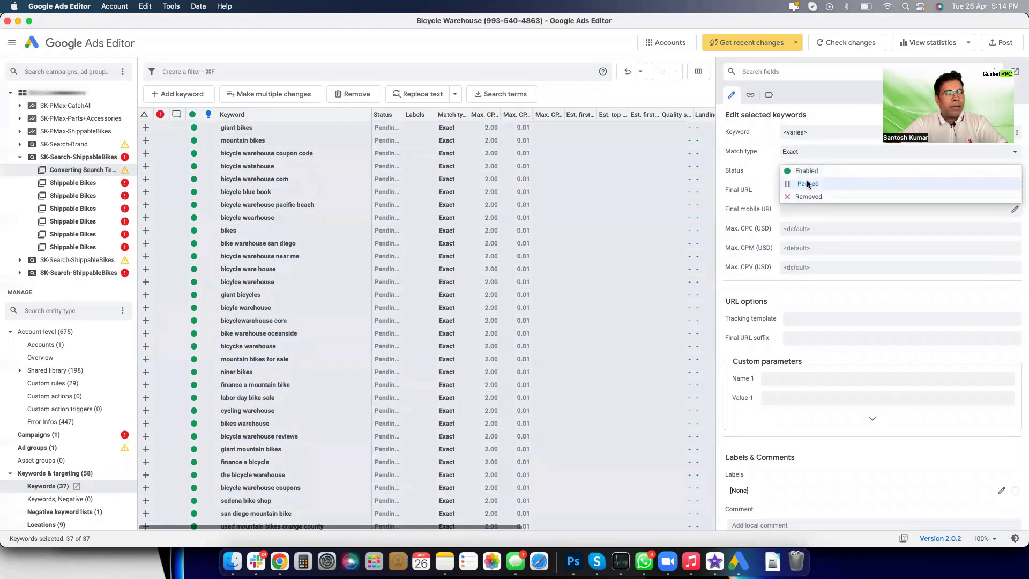
left_click(754, 161)
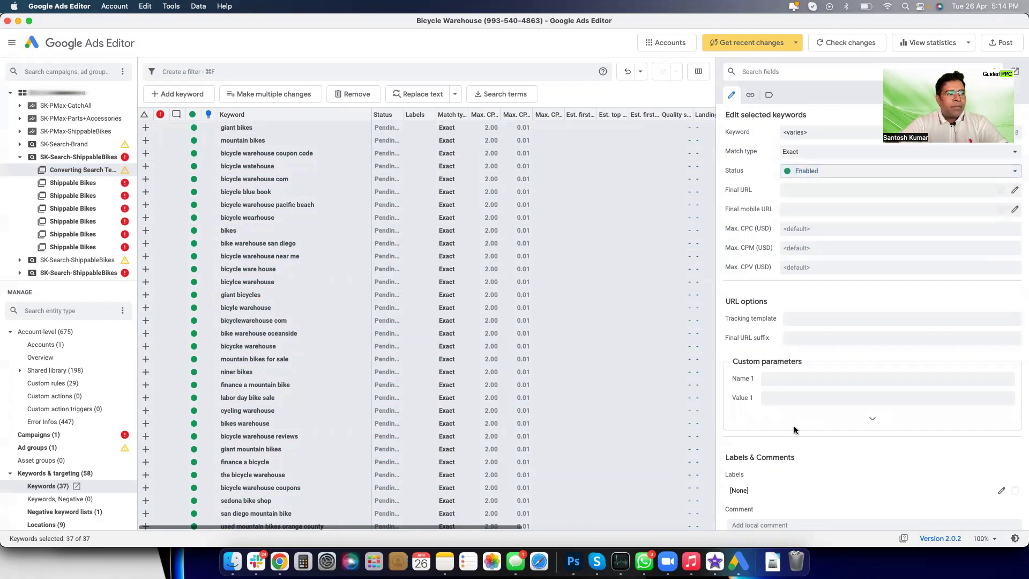
scroll(793, 425, "down", 5)
scroll(793, 425, "up", 5)
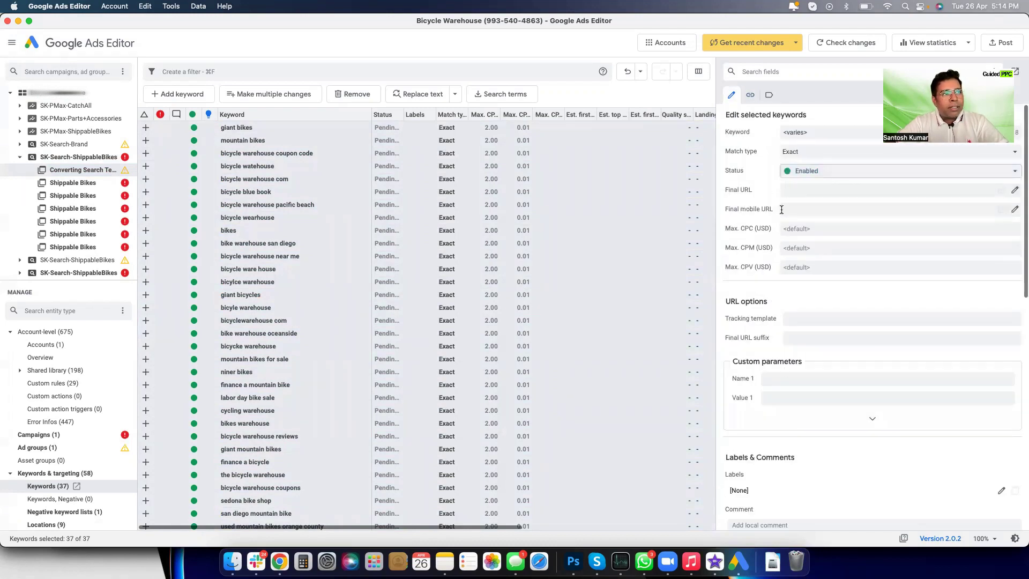
left_click(811, 229)
type("1.00")
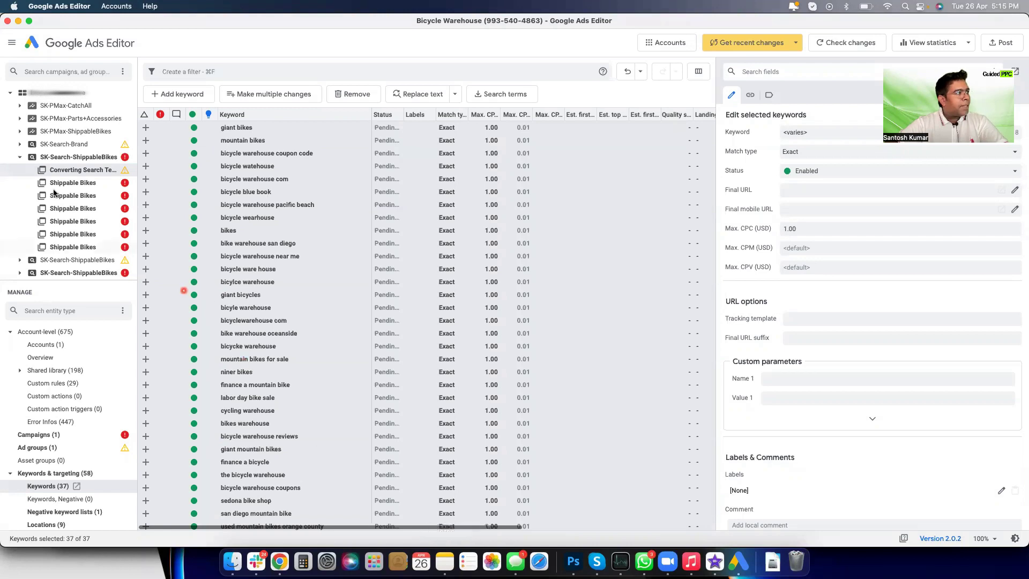
left_click(20, 158)
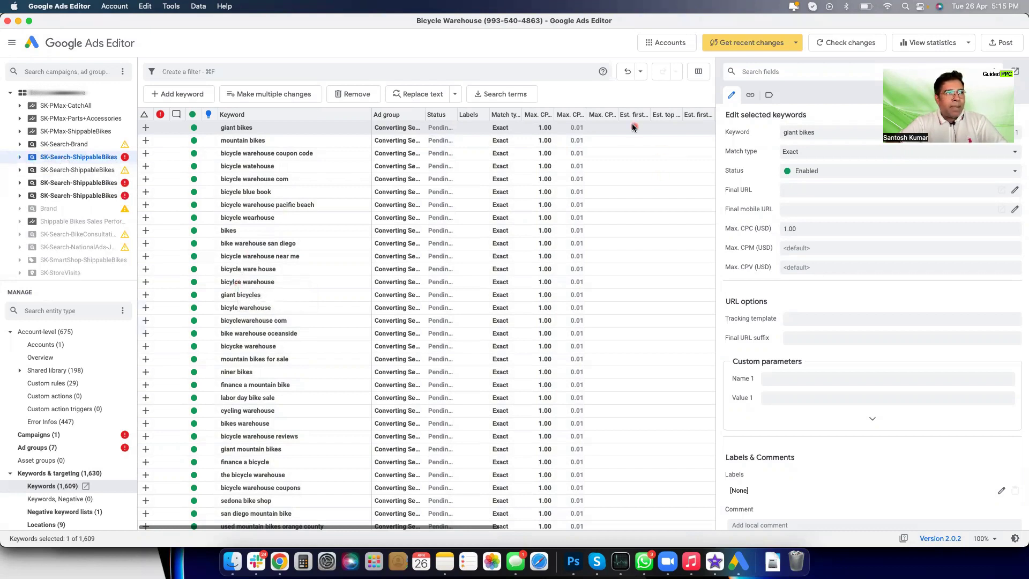
- Rename the selected SK-Search-ShippableBikes2 campaign as SK-Search-ConvertedSTs
left_click(34, 434)
left_click(858, 147)
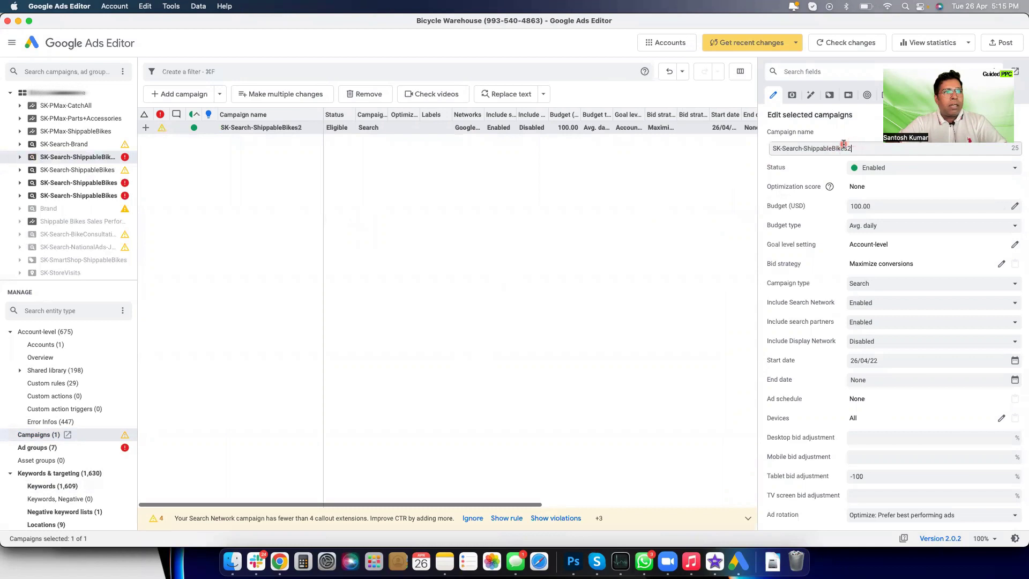
triple_click(783, 149)
left_click(804, 148)
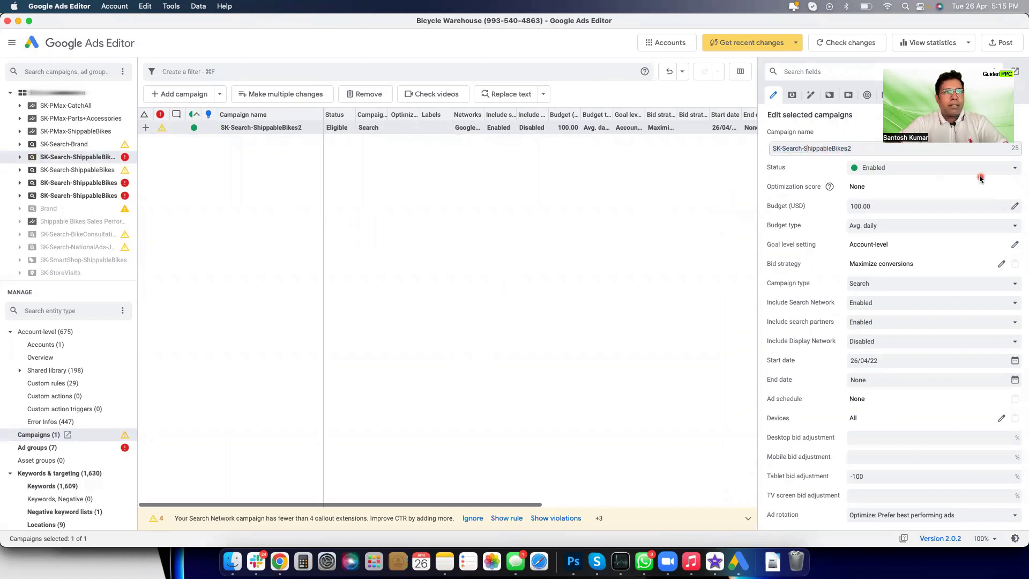
key("shift+super+Right")
type("convert")
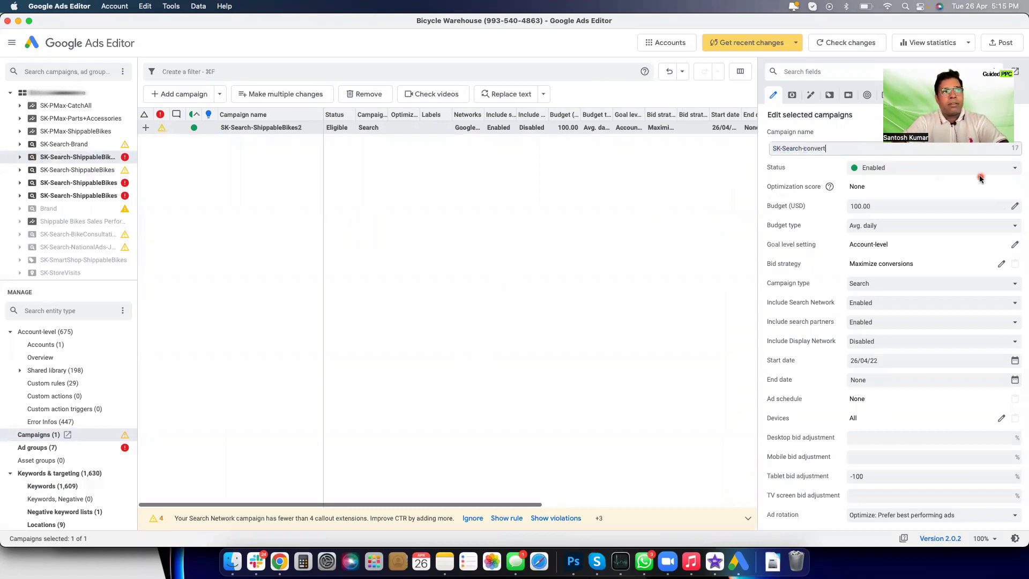
key("BackSpace")
key("BackSpace")
key("BackSpace")
key("BackSpace")
key("BackSpace")
key("BackSpace")
type("Converted")
key("Return")
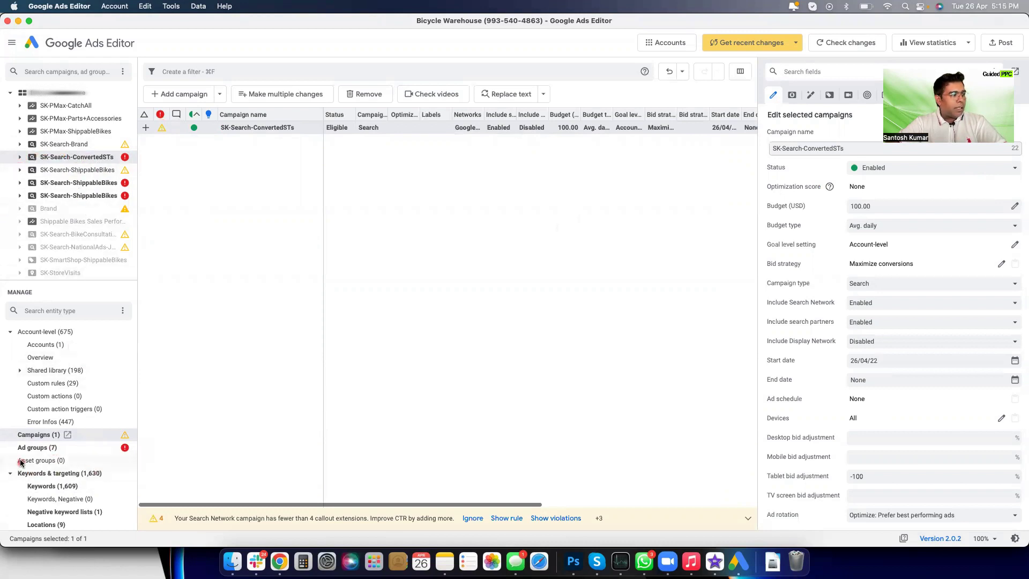
- Remove the six Shippable Bikes ad groups from SK-Search-ConvertedSTs, keeping Converting Search Terms, and ignore the Smart Bidding recommendation
left_click(39, 449)
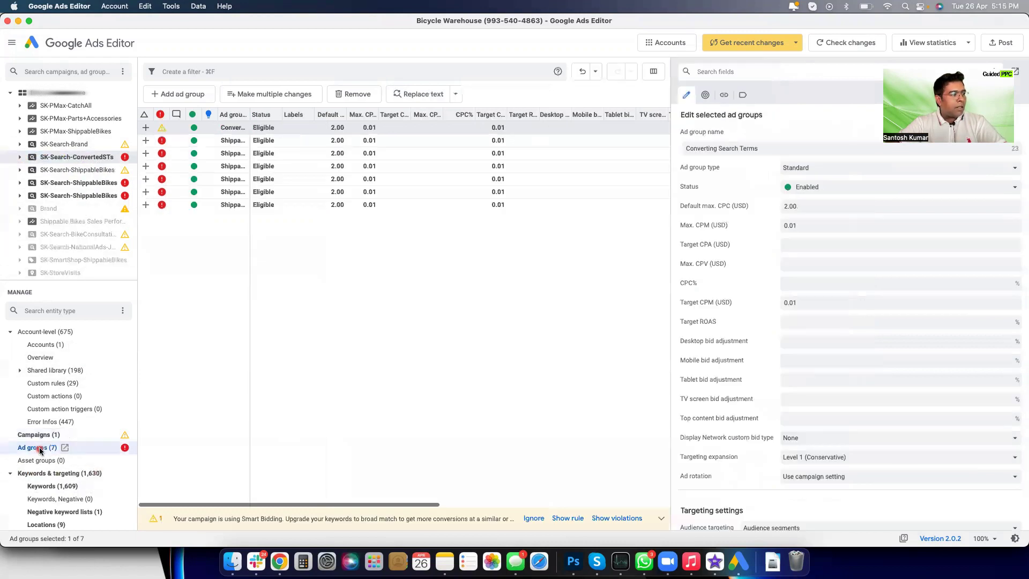
left_click(177, 141)
key("shift+Down")
key("shift+Down")
key("shift+Down")
key("shift+Down")
key("shift+Down")
key("Delete")
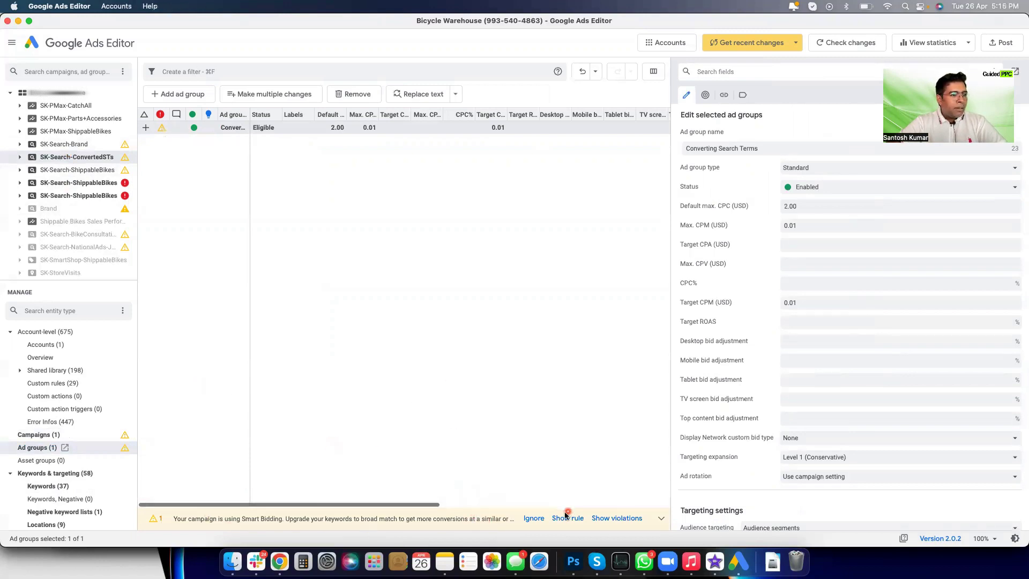
left_click(534, 519)
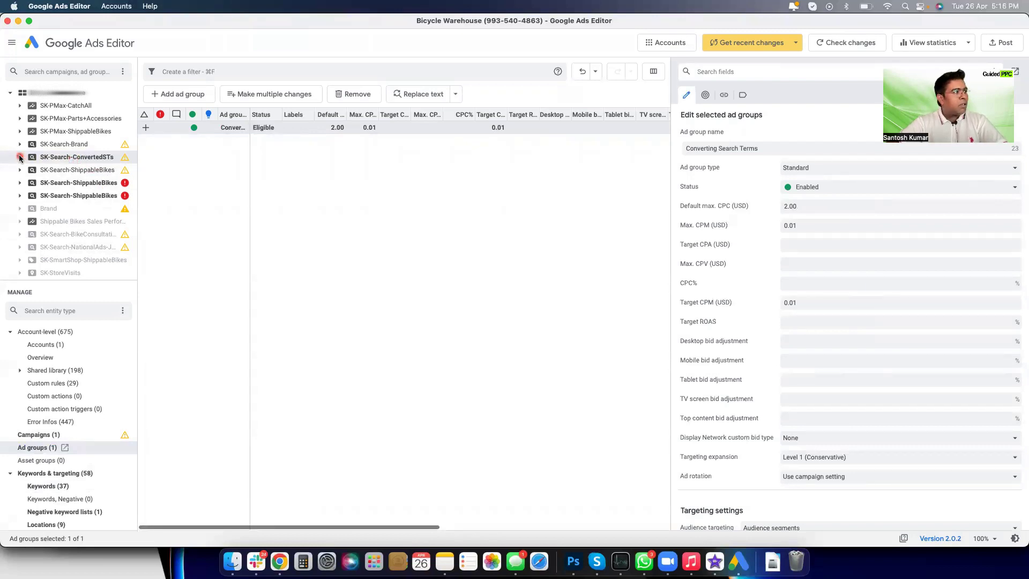
- Check the ad groups under SK-Search-ConvertedSTs and preview the changes to post for this campaign without posting them
left_click(20, 157)
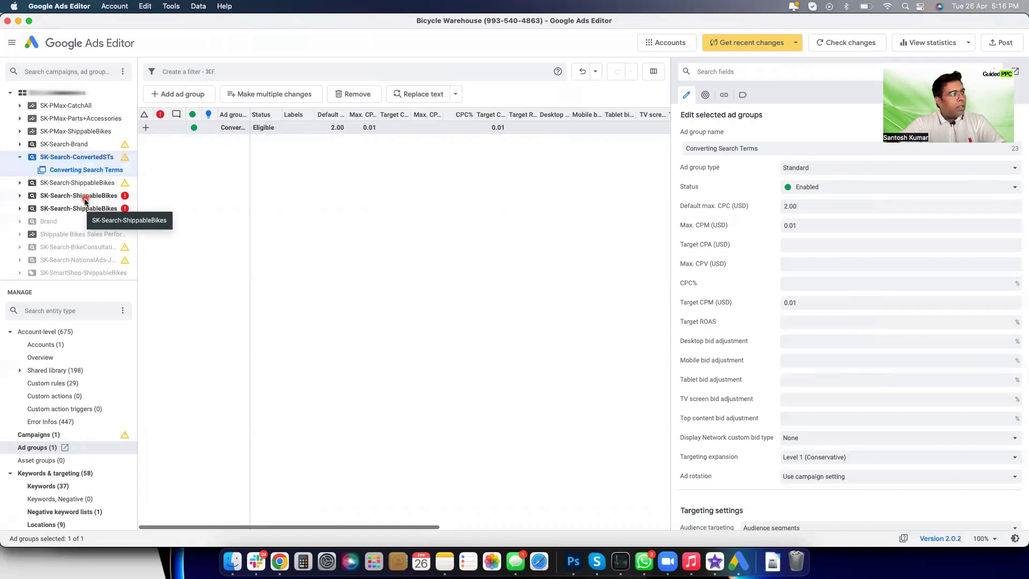
left_click(19, 158)
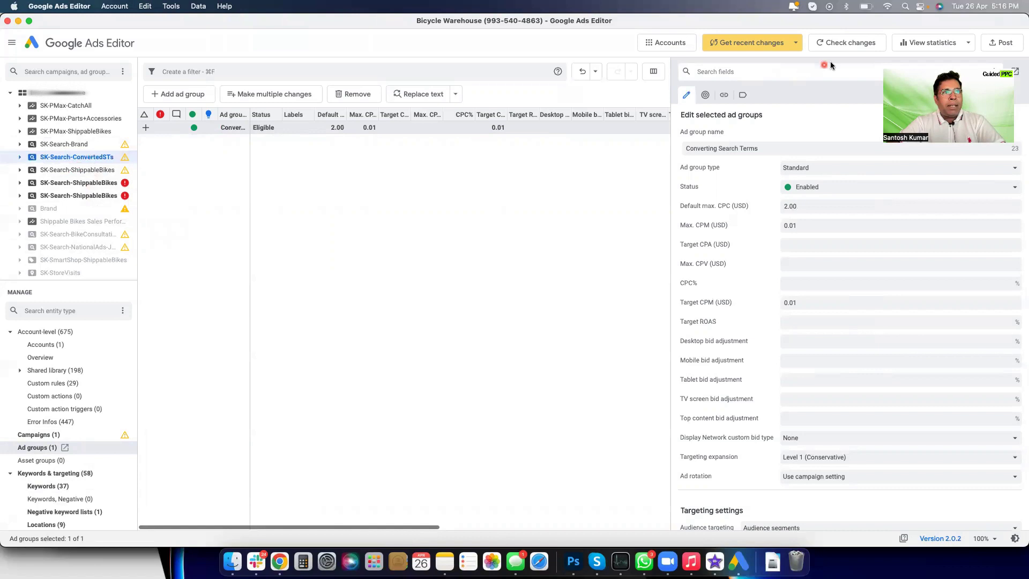
left_click(1002, 43)
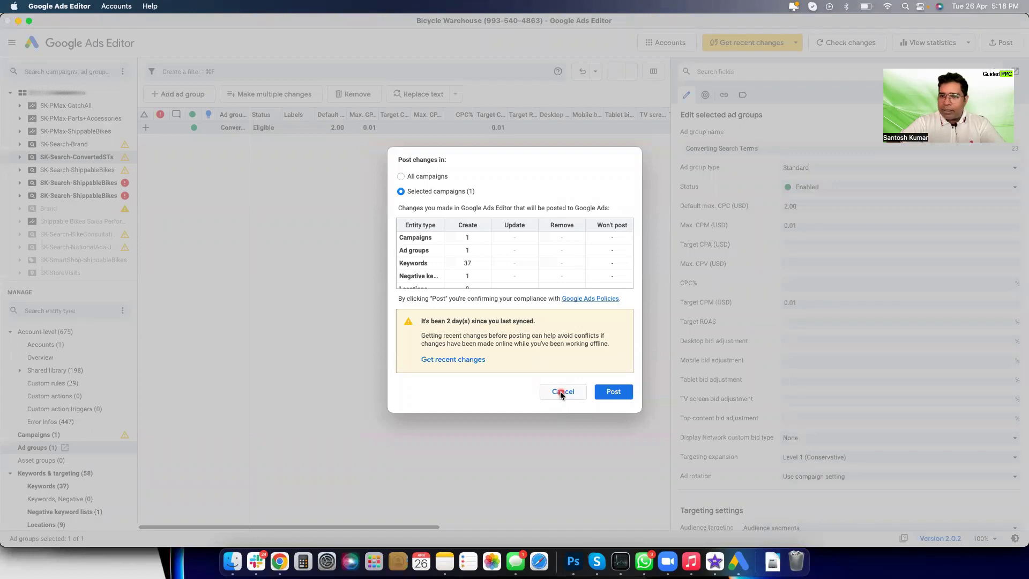
left_click(561, 394)
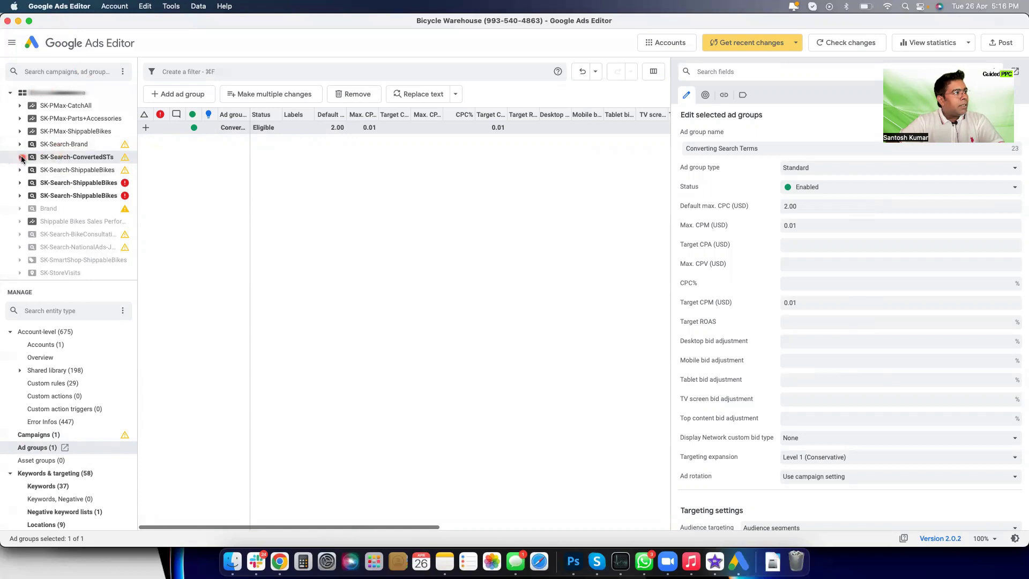
- Export only the SK-Search-ConvertedSTs campaign as a CSV file on the Desktop under the suggested name
left_click(113, 7)
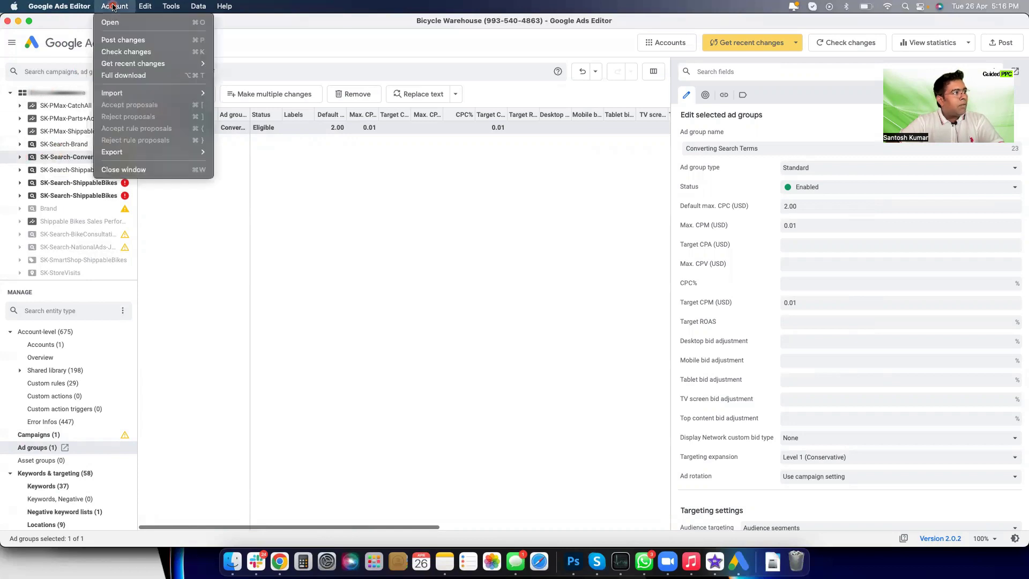
mouse_move(135, 157)
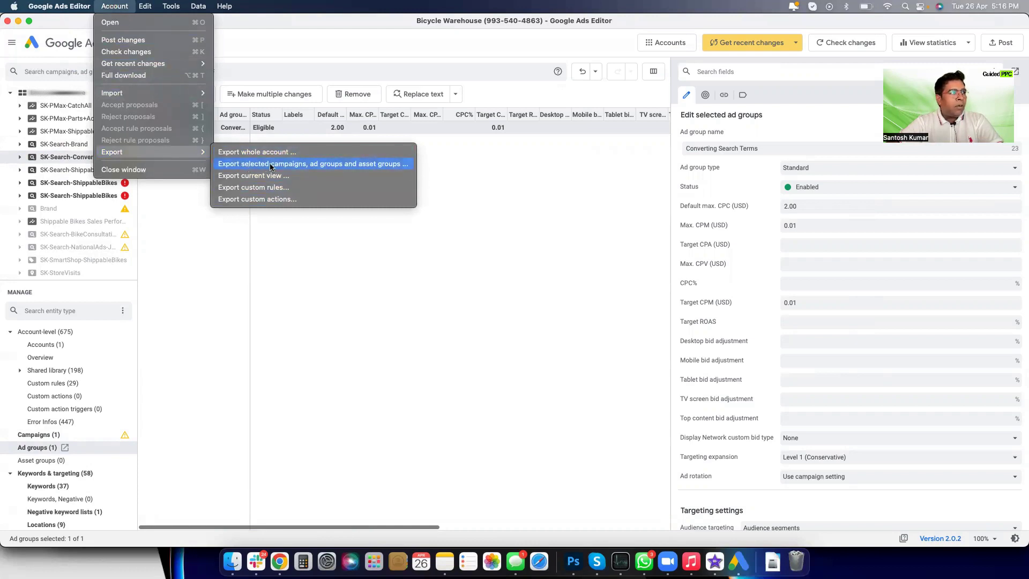
left_click(238, 164)
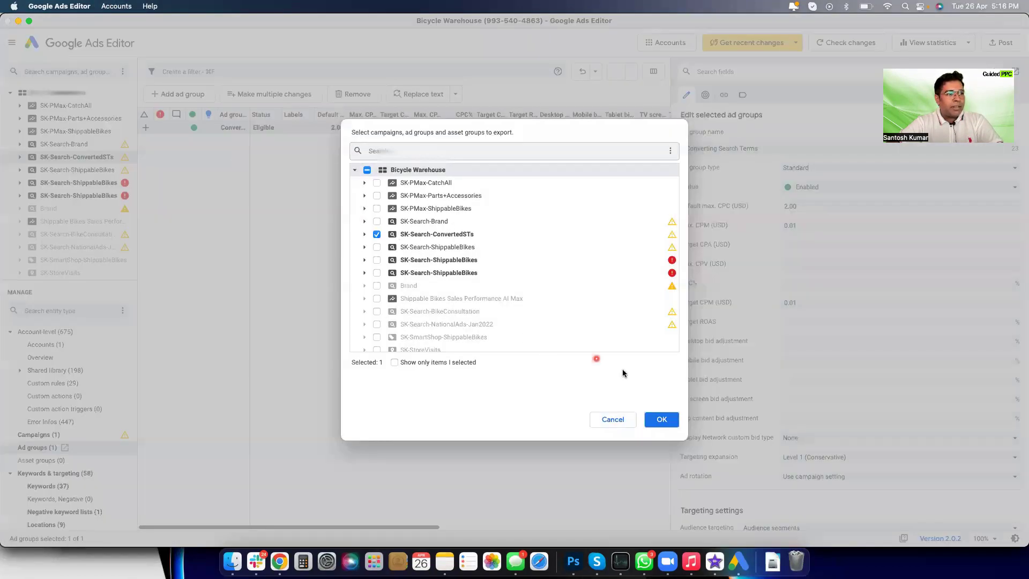
left_click(663, 418)
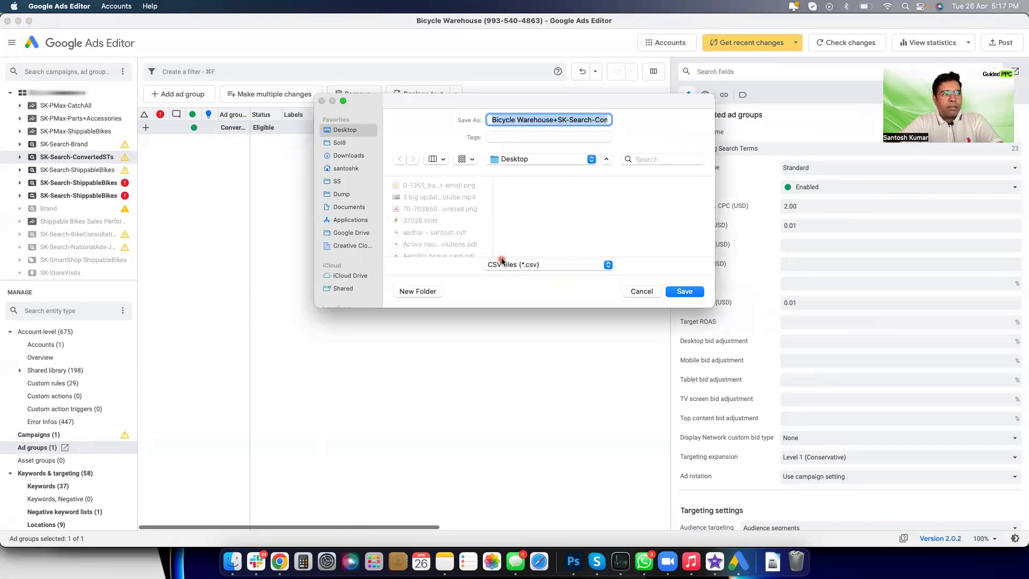
left_click(545, 265)
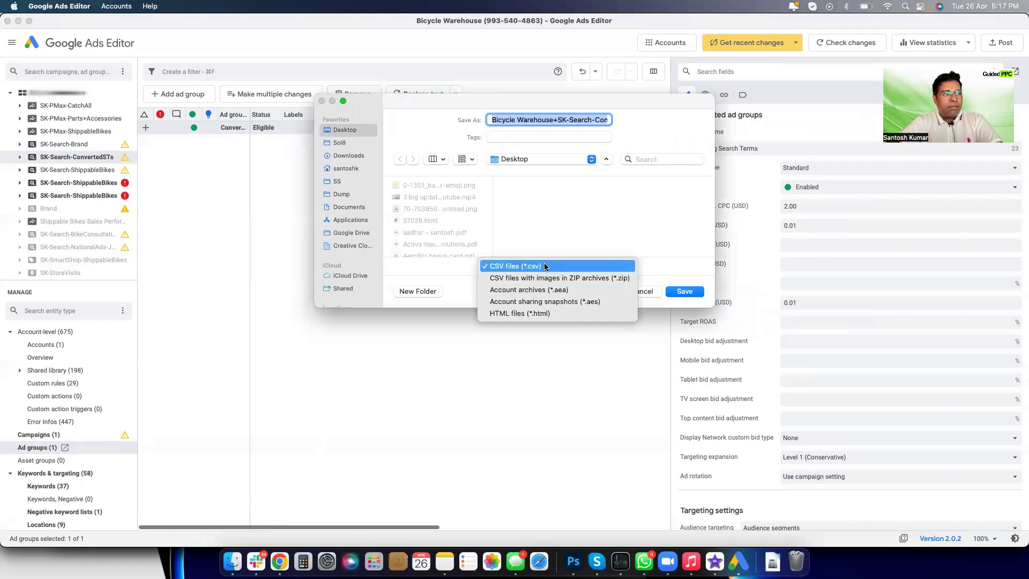
left_click(597, 240)
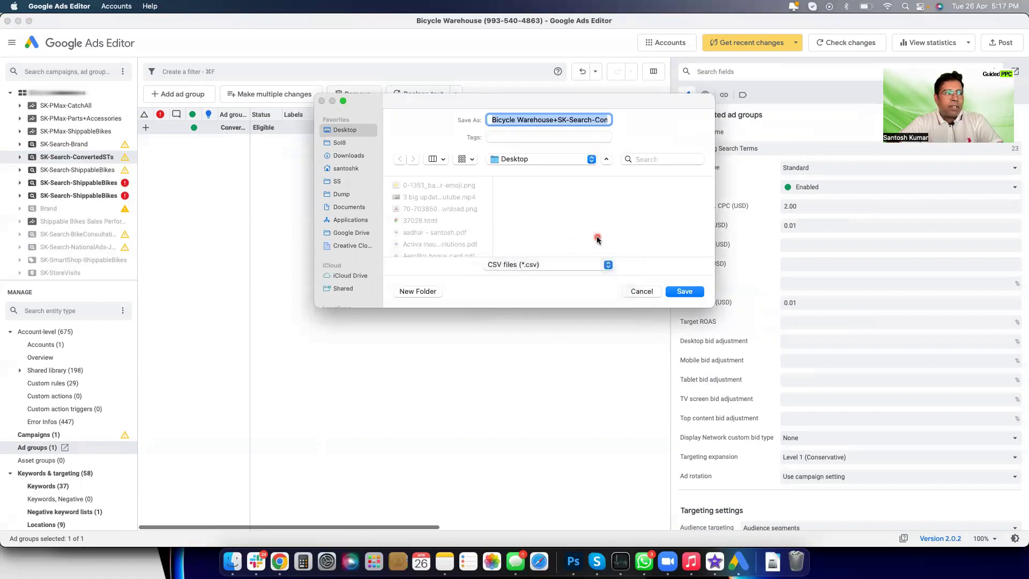
left_click(685, 292)
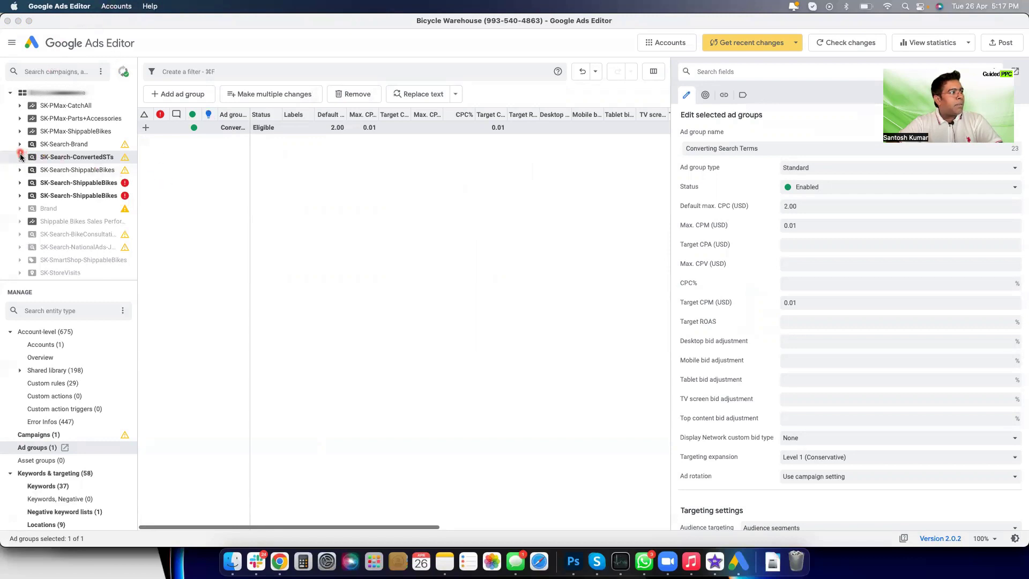
- Remove the SK-Search-ConvertedSTs campaign and import it back from the exported Bicycle Warehouse CSV file on the Desktop, finishing with a review
right_click(81, 157)
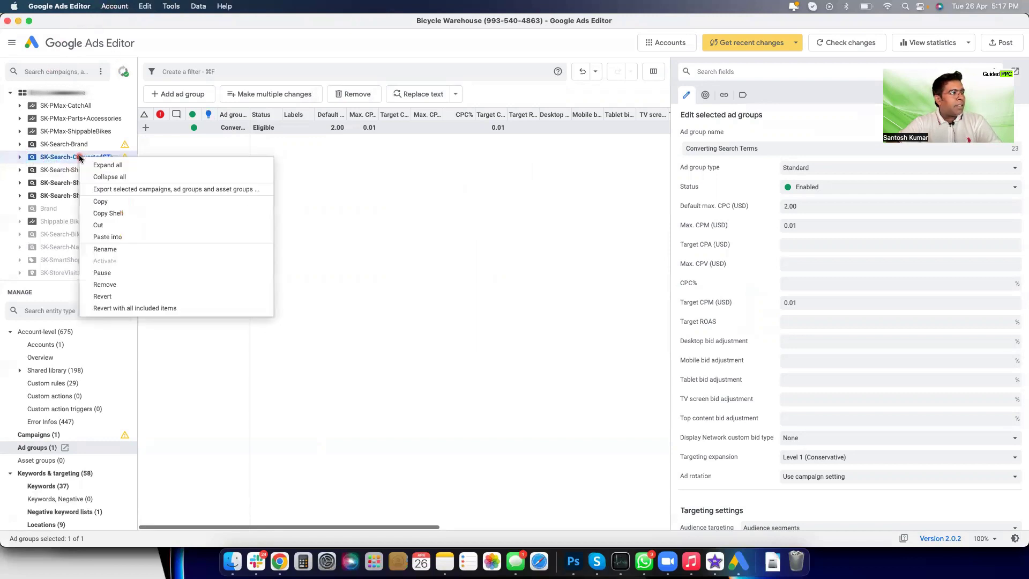
left_click(119, 285)
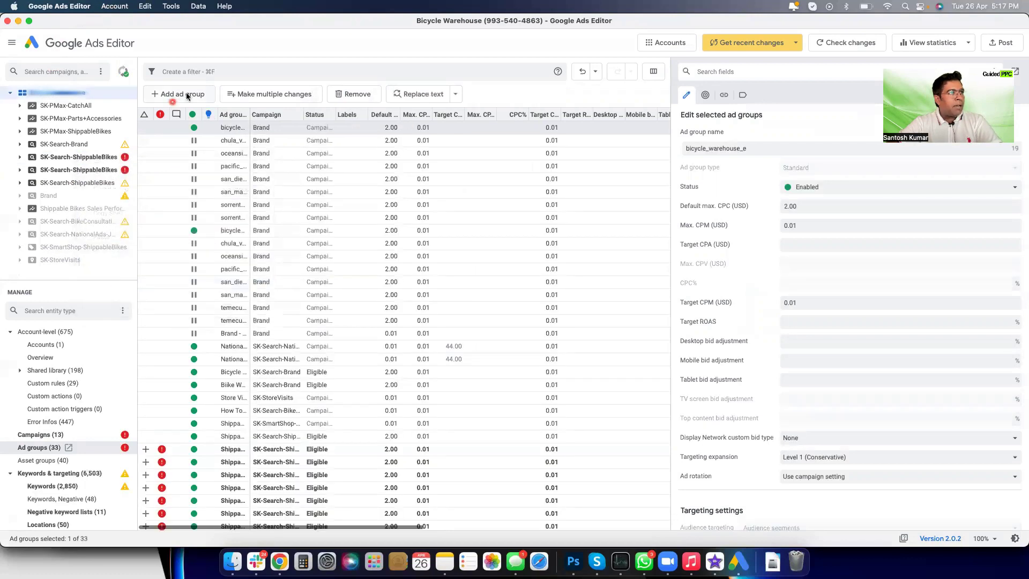
left_click(112, 8)
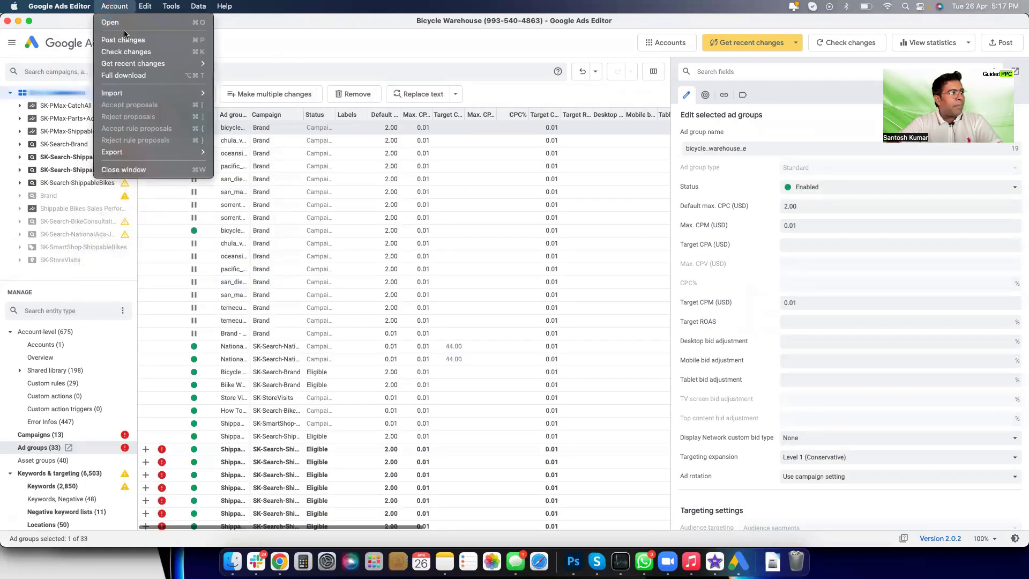
mouse_move(114, 94)
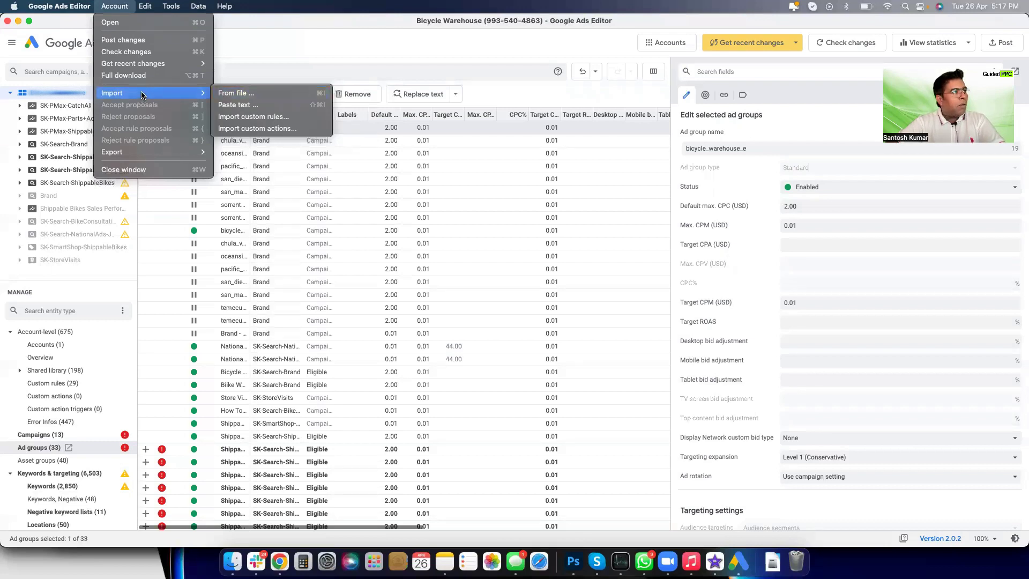
left_click(236, 94)
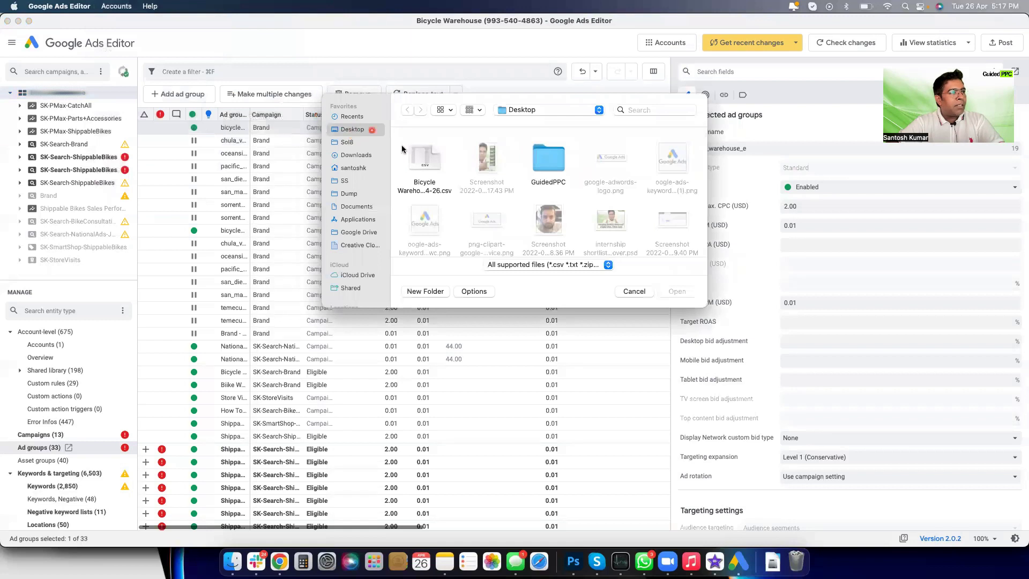
left_click(424, 160)
key("Return")
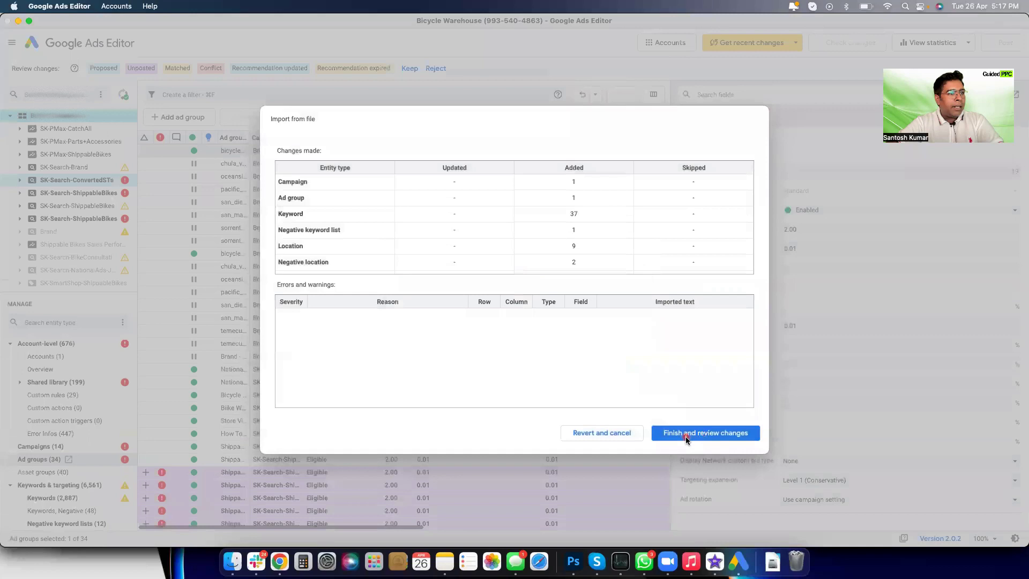
left_click(681, 433)
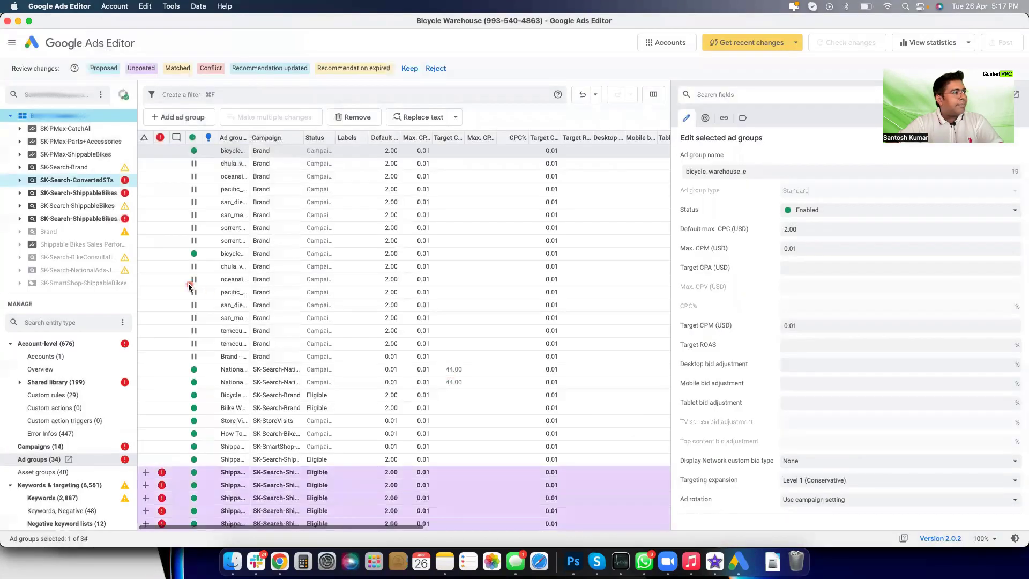
- Examine the imported SK-Search-ConvertedSTs campaign's ad group, the shared library, the campaign's keywords and its responsive search ads
left_click(17, 180)
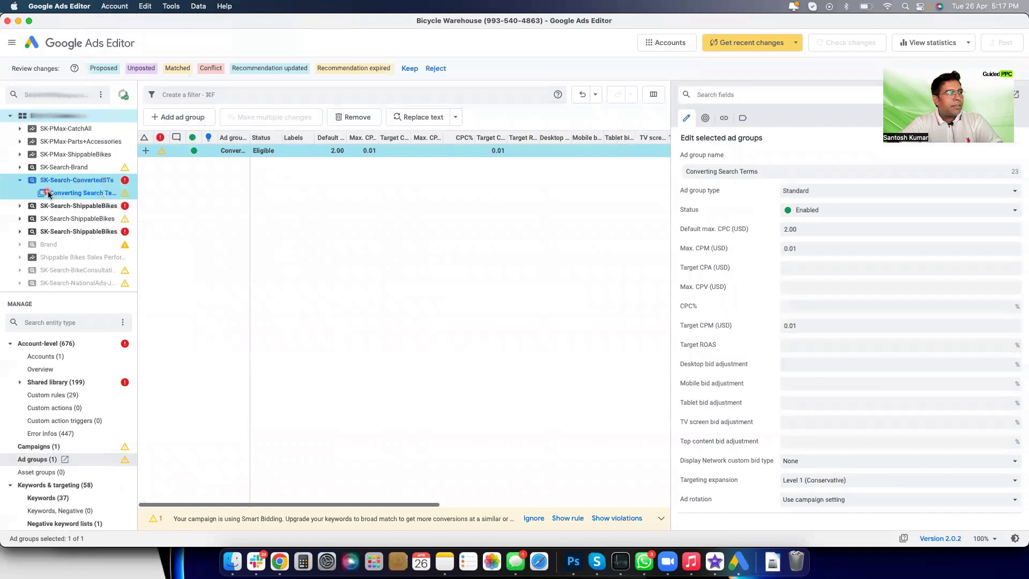
left_click(21, 180)
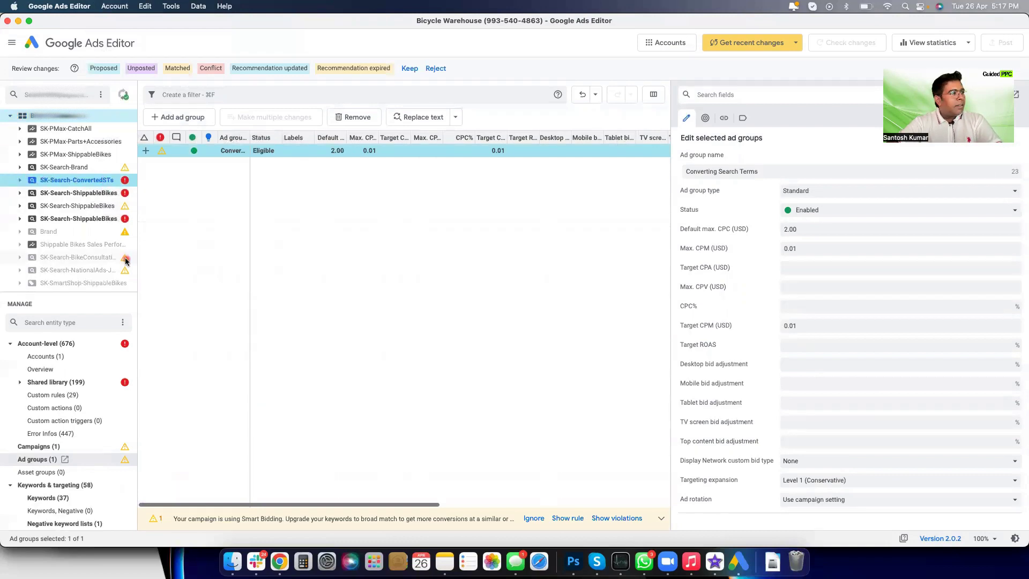
left_click(40, 383)
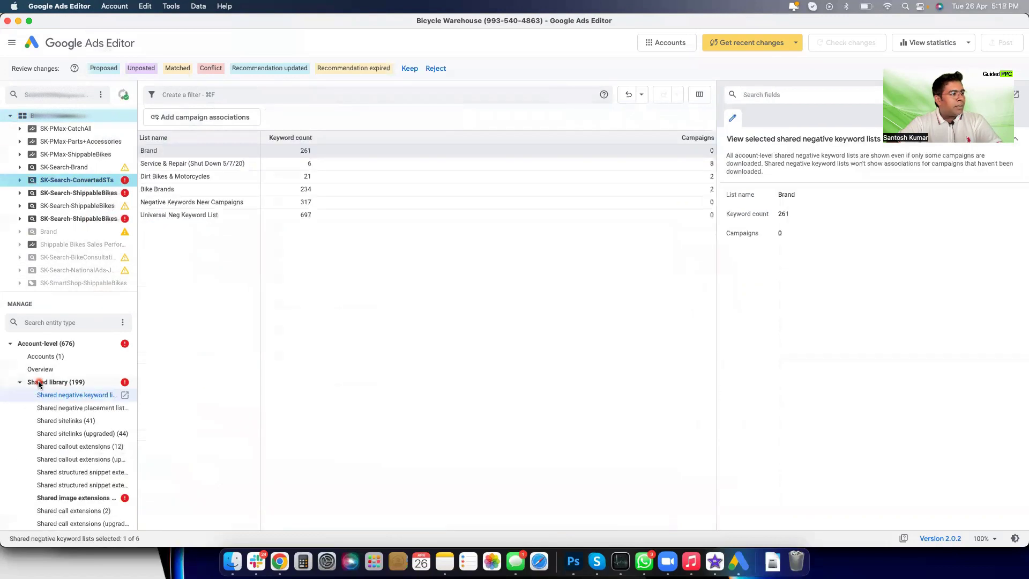
left_click(20, 381)
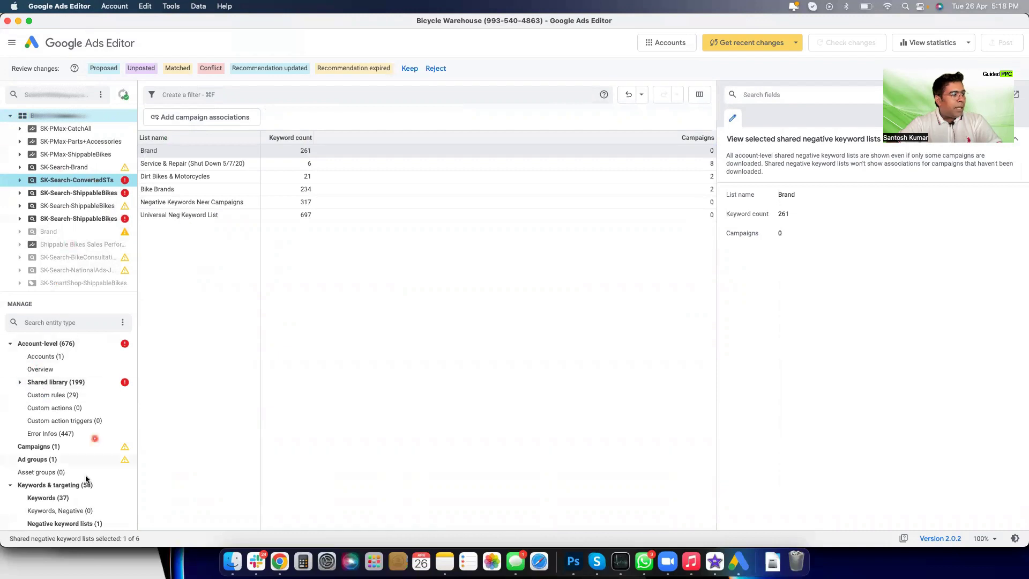
left_click(42, 498)
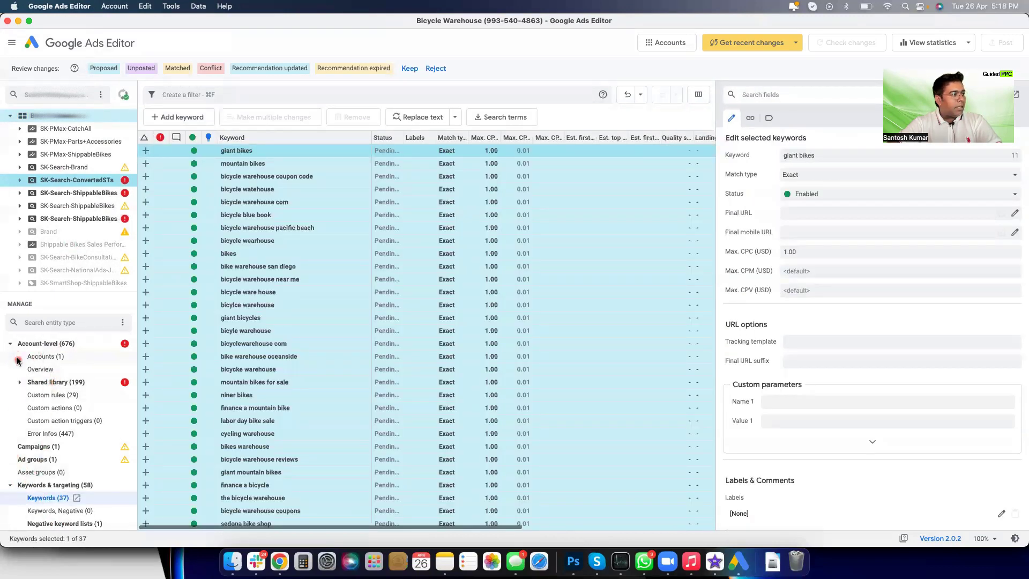
left_click(27, 459)
left_click(10, 485)
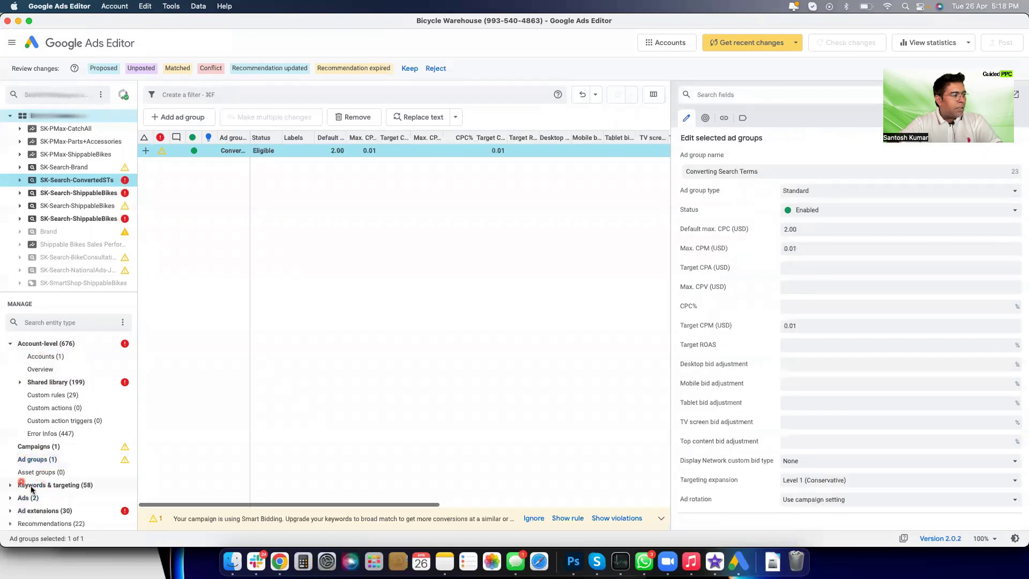
left_click(29, 499)
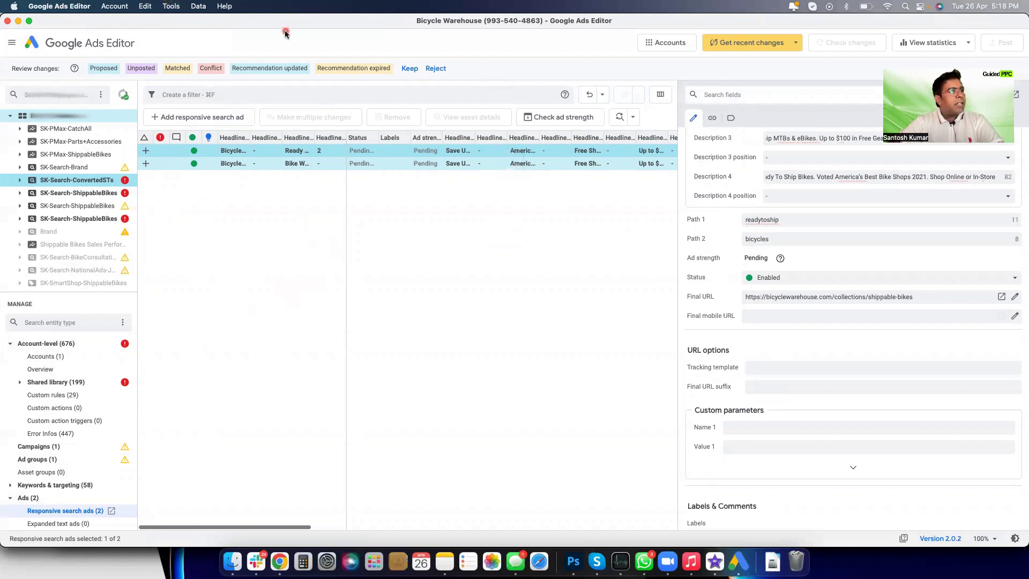
- Keep the proposed changes from the import and check the account's export options without exporting anything
left_click(108, 5)
mouse_move(127, 152)
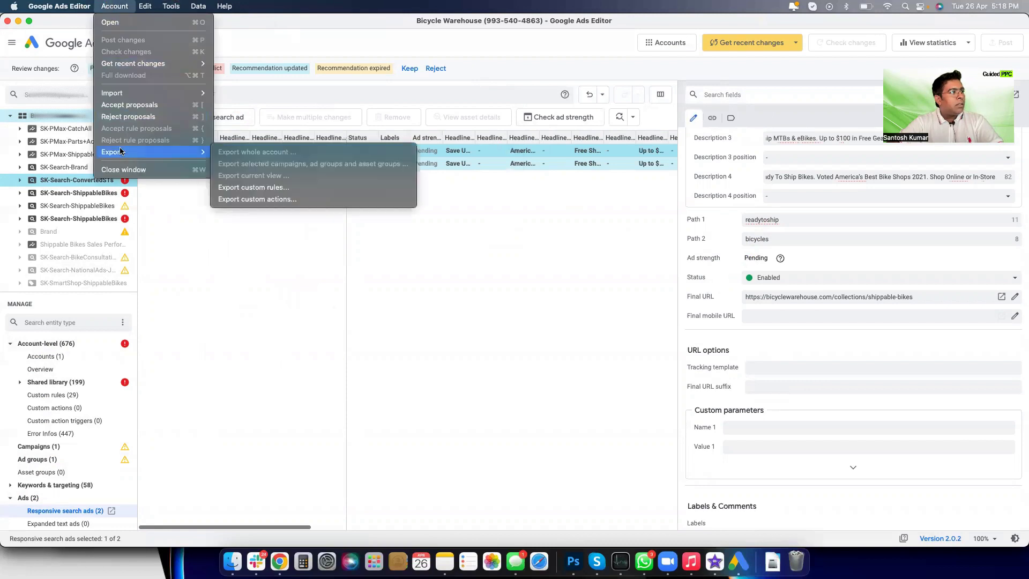
left_click(229, 248)
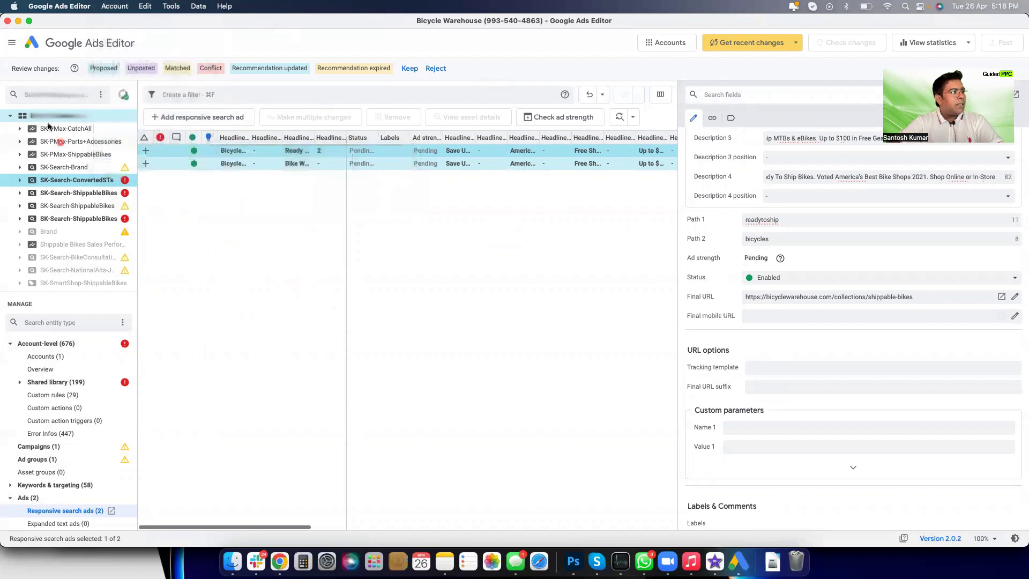
left_click(410, 68)
left_click(114, 6)
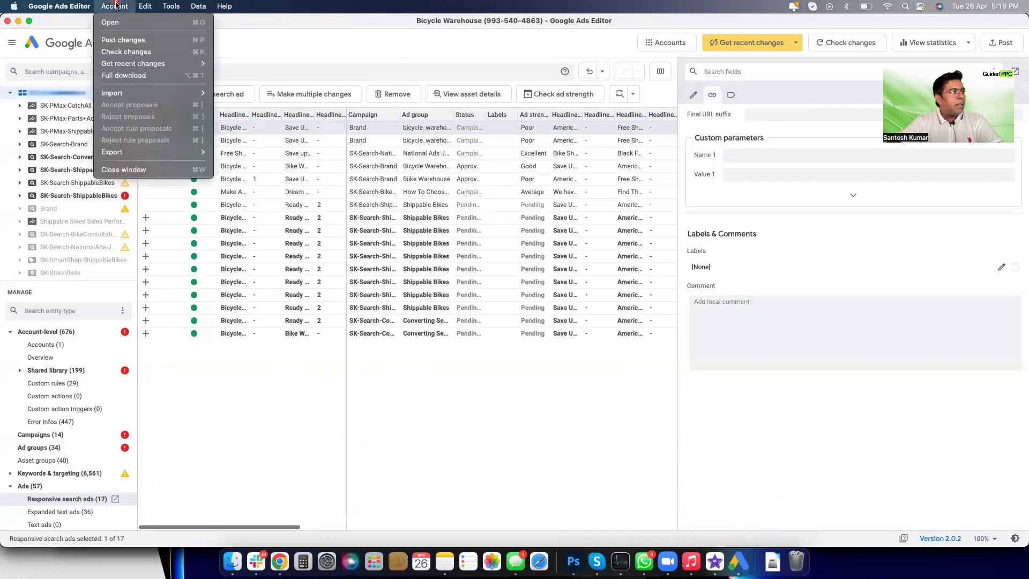
mouse_move(119, 153)
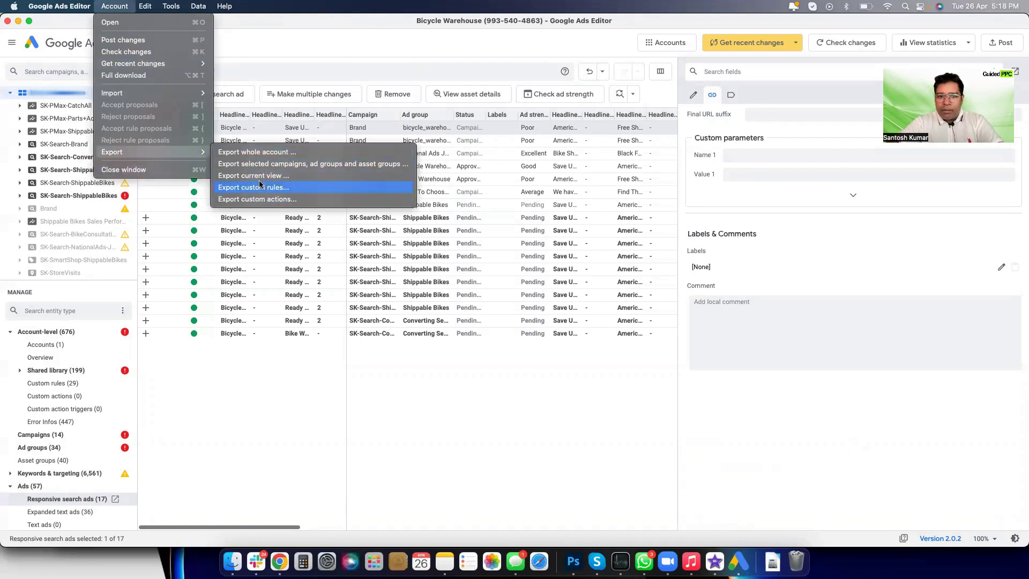
left_click(305, 39)
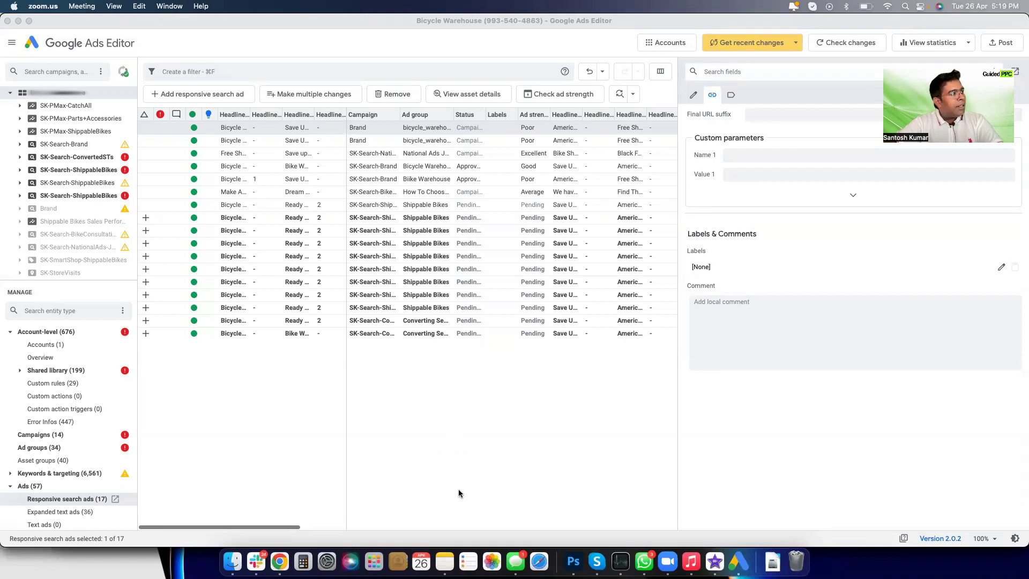
- Examine the AF - Cycling Enthusiasts asset group in SK-PMax-CatchAll, including its headlines, long headlines, descriptions, call to action and images
left_click(50, 109)
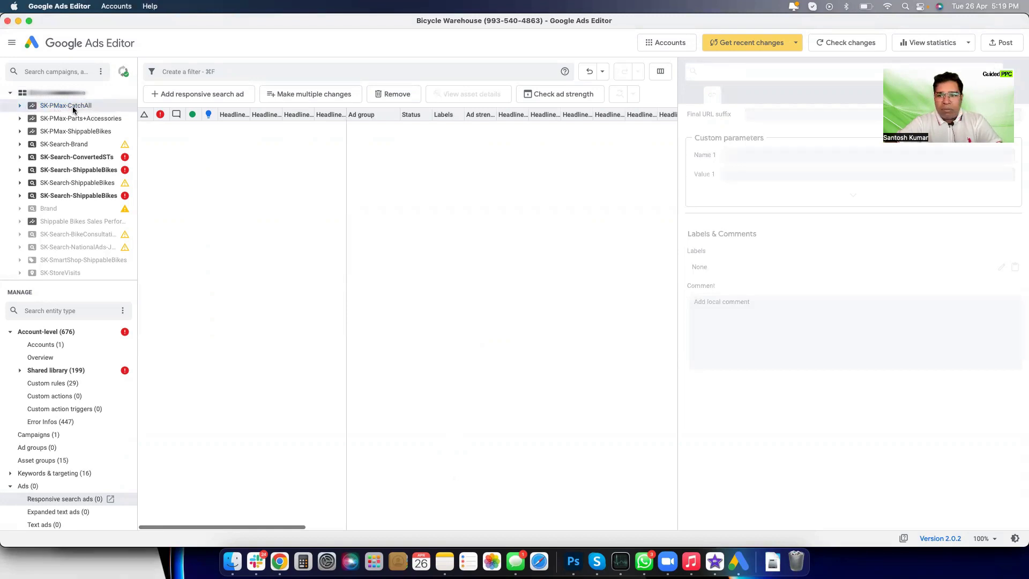
left_click(20, 106)
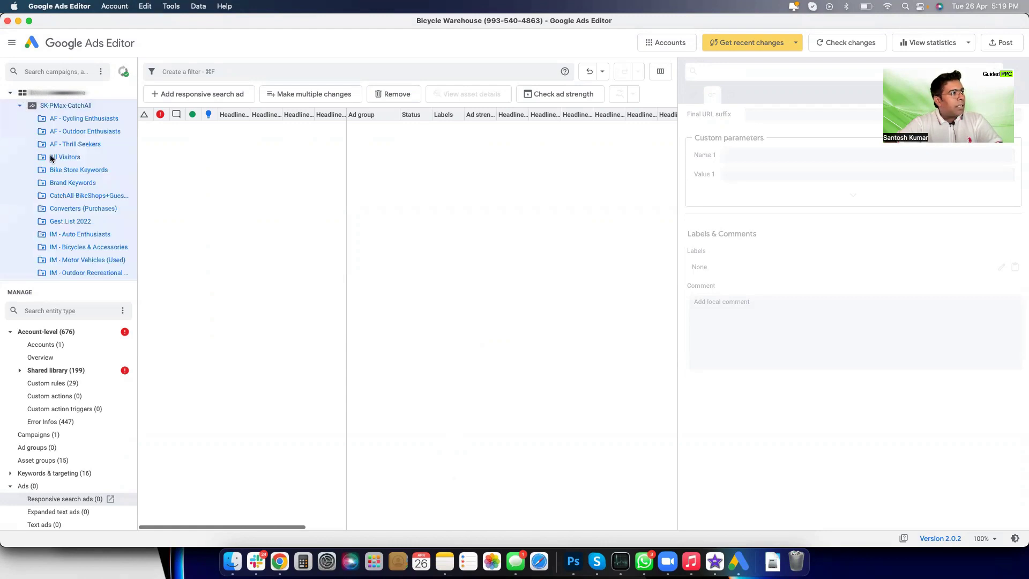
left_click(79, 121)
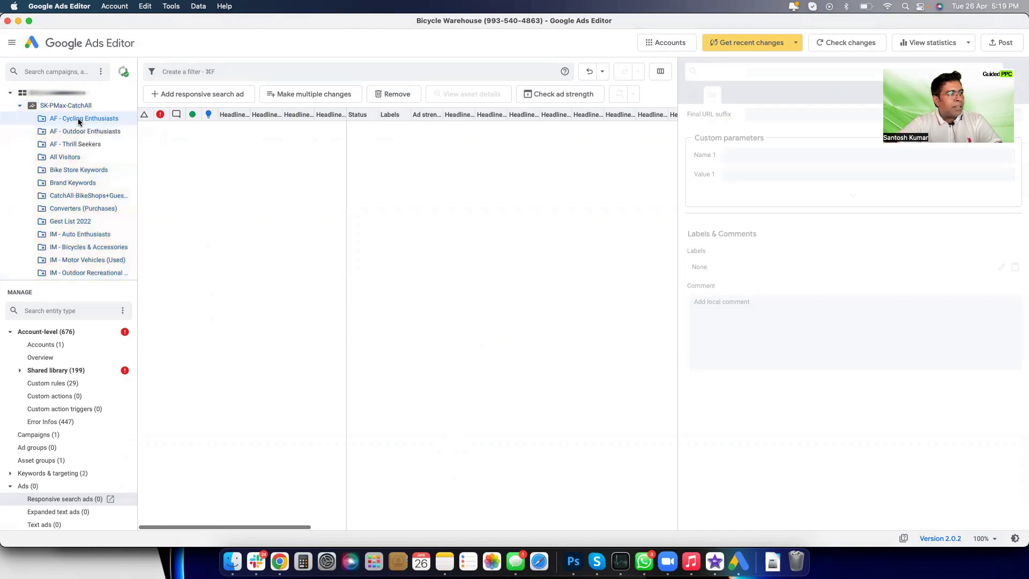
left_click(29, 461)
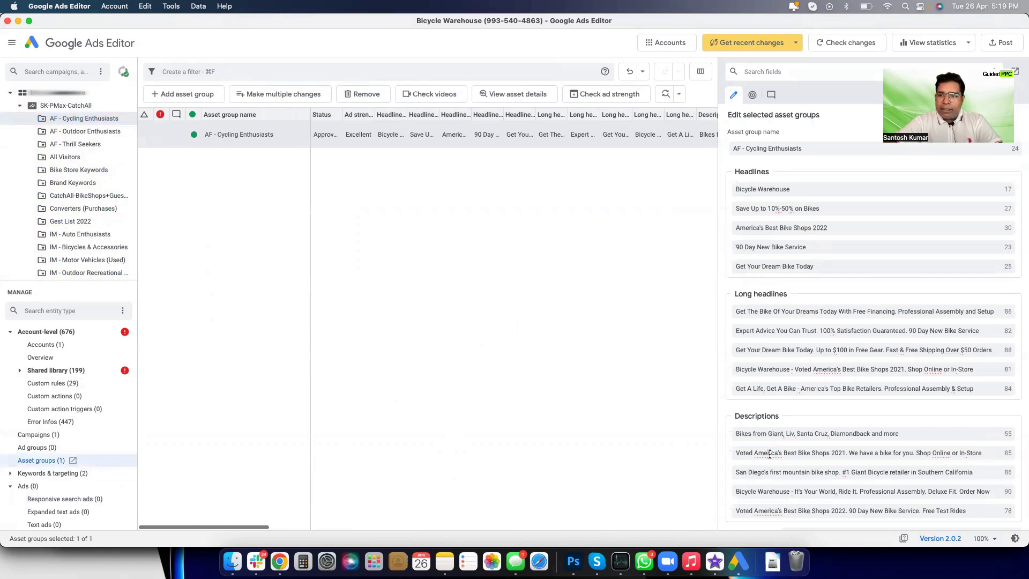
scroll(794, 428, "down", 1)
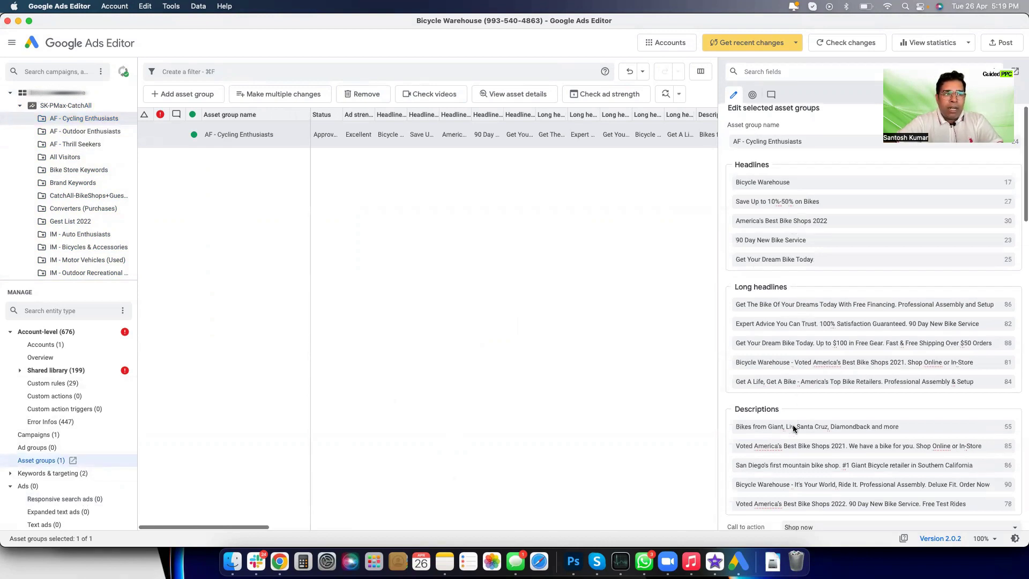
scroll(794, 428, "down", 10)
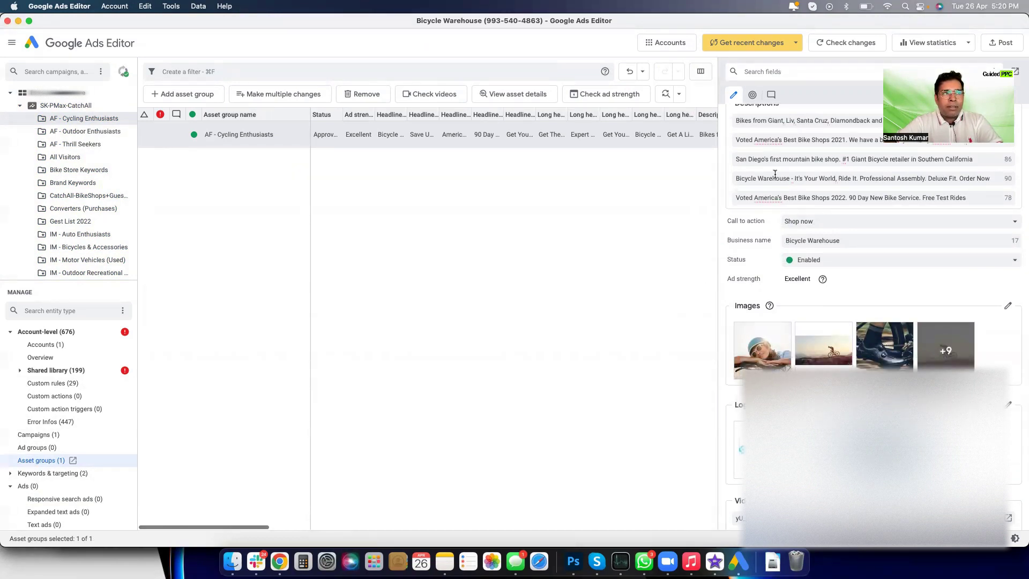
scroll(785, 160, "up", 10)
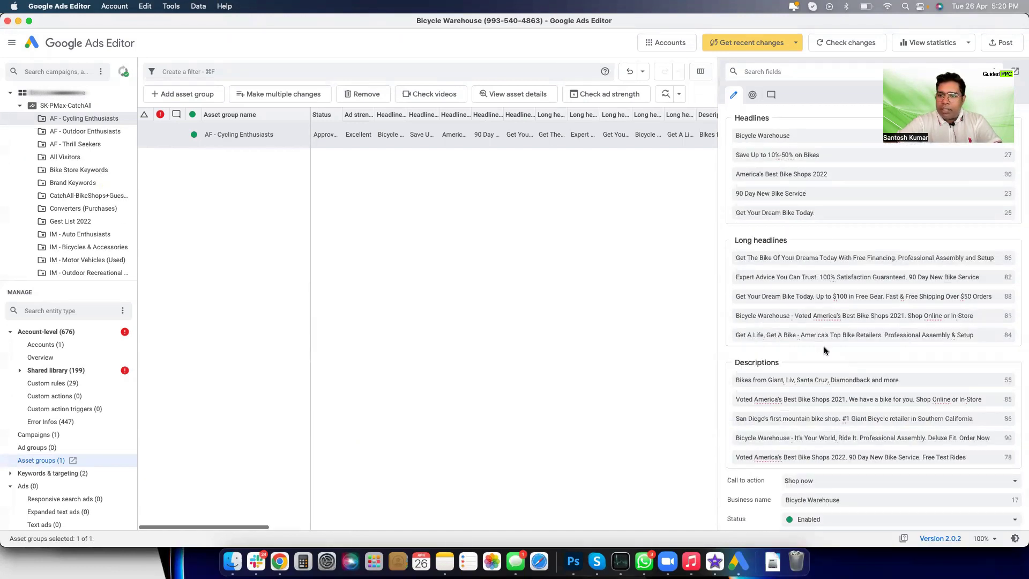
scroll(818, 367, "down", 5)
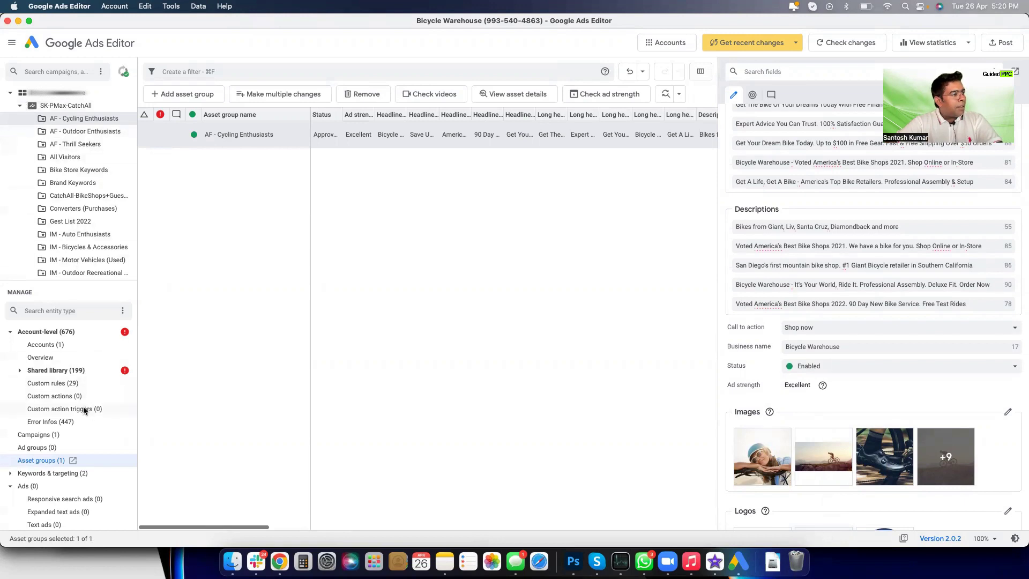
- Expand the shared library and look through its list of audiences
scroll(84, 410, "down", 2)
scroll(84, 411, "up", 2)
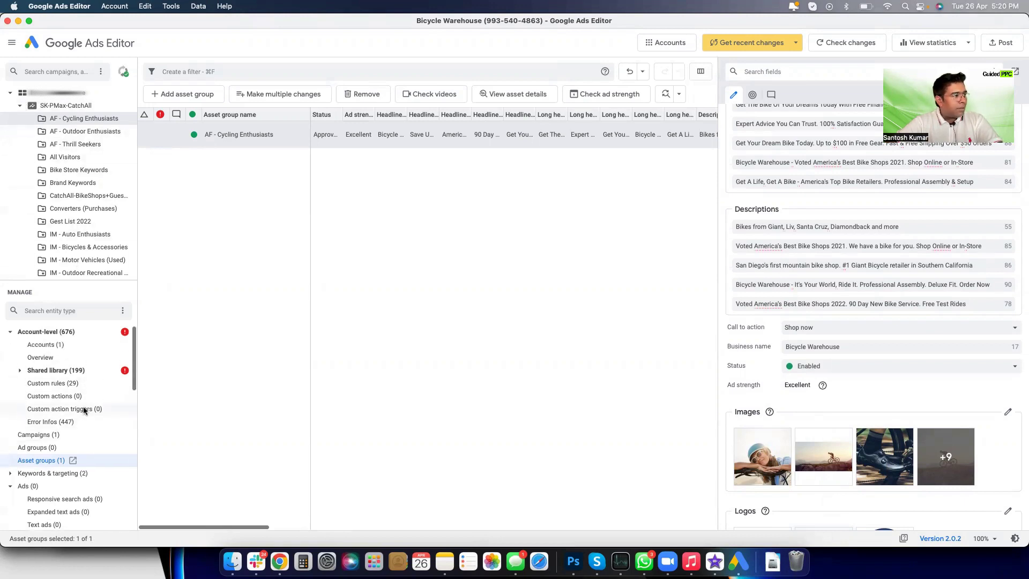
left_click(17, 371)
scroll(81, 447, "down", 10)
scroll(81, 447, "down", 8)
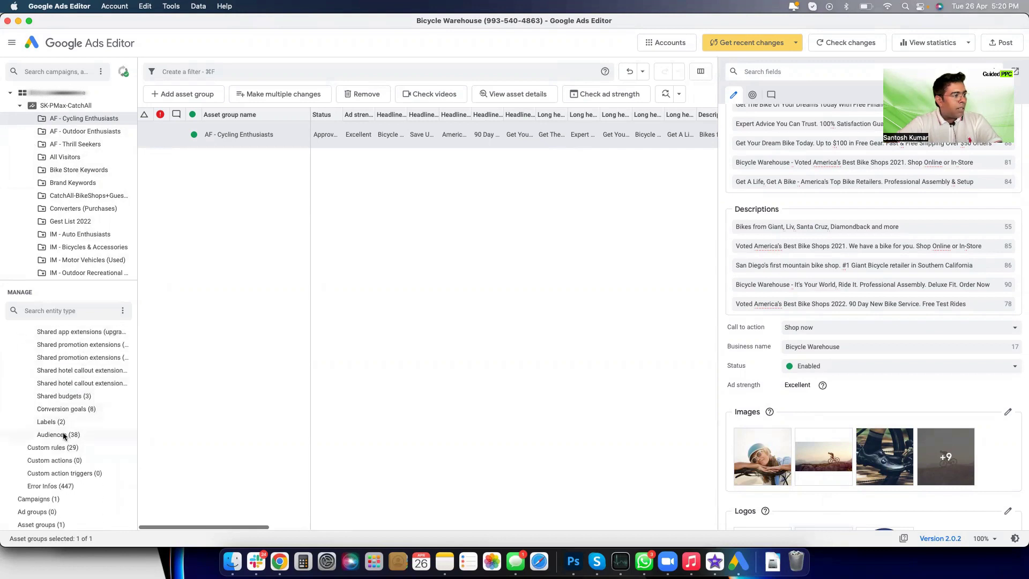
left_click(64, 435)
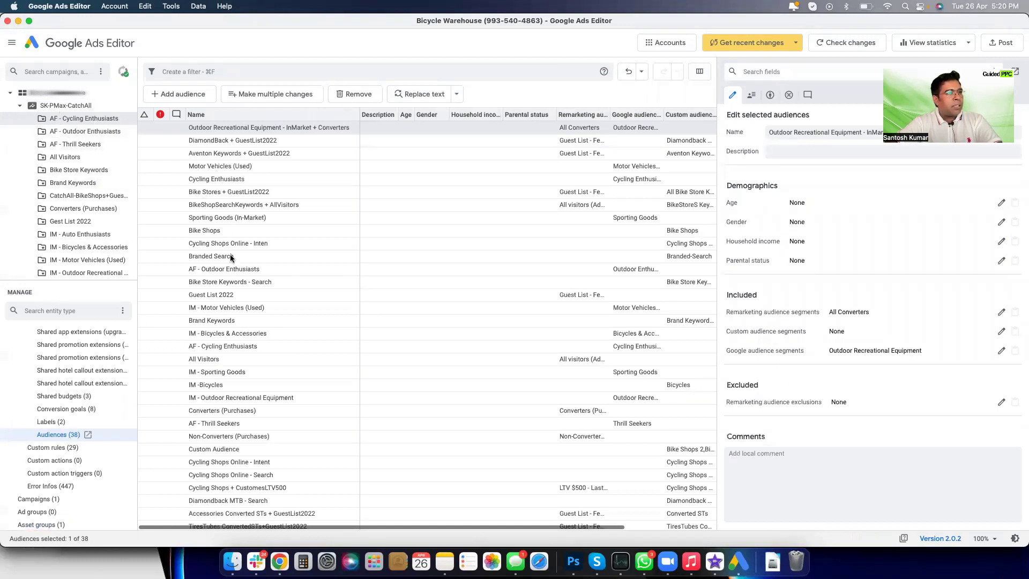
scroll(254, 406, "down", 3)
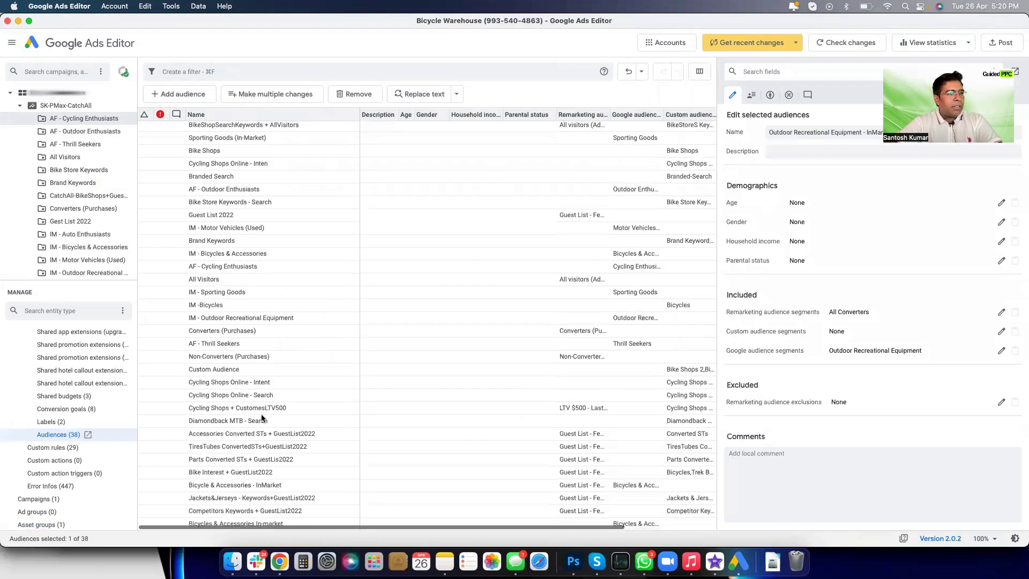
scroll(261, 414, "up", 3)
- Examine the Aventon Keywords + GuestList2022 audience and view the selectable remarketing audience segments without changing the selection
left_click(237, 153)
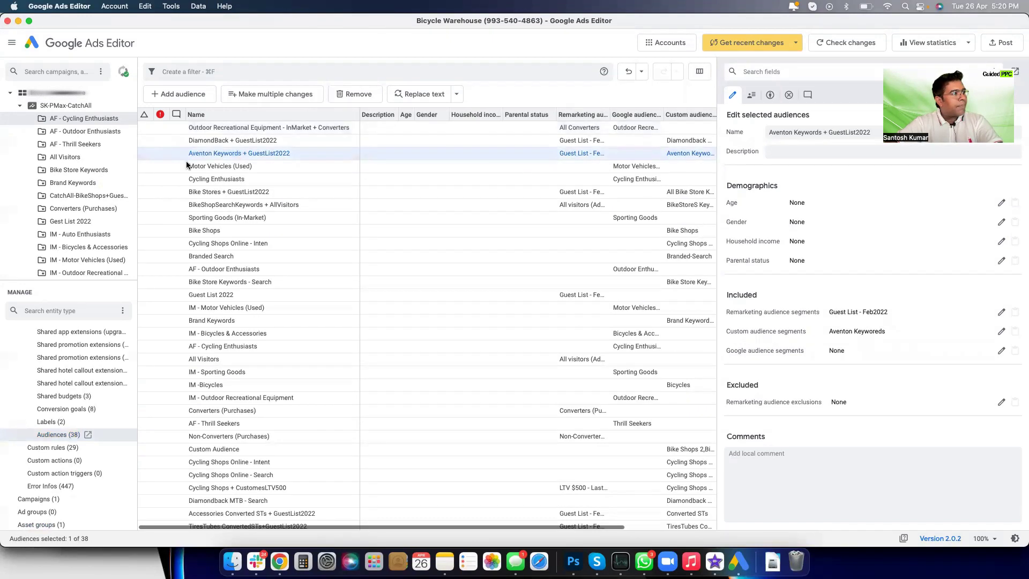
left_click(70, 132)
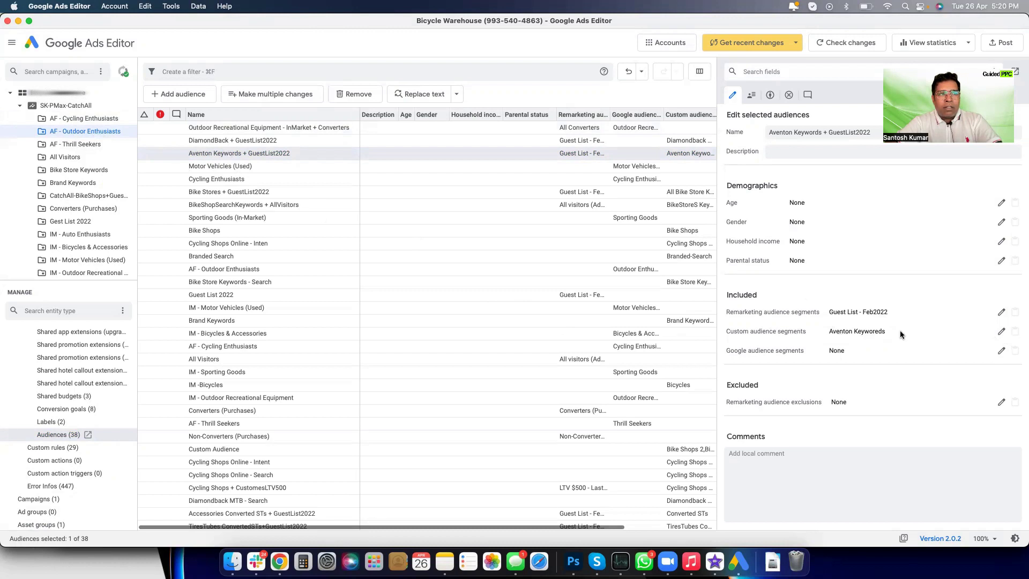
left_click(1002, 313)
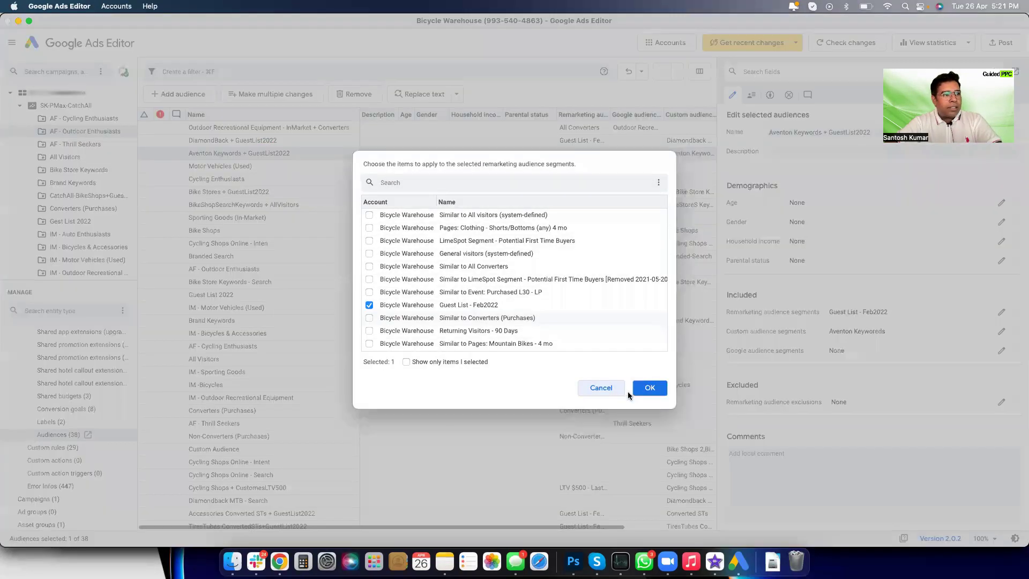
left_click(600, 382)
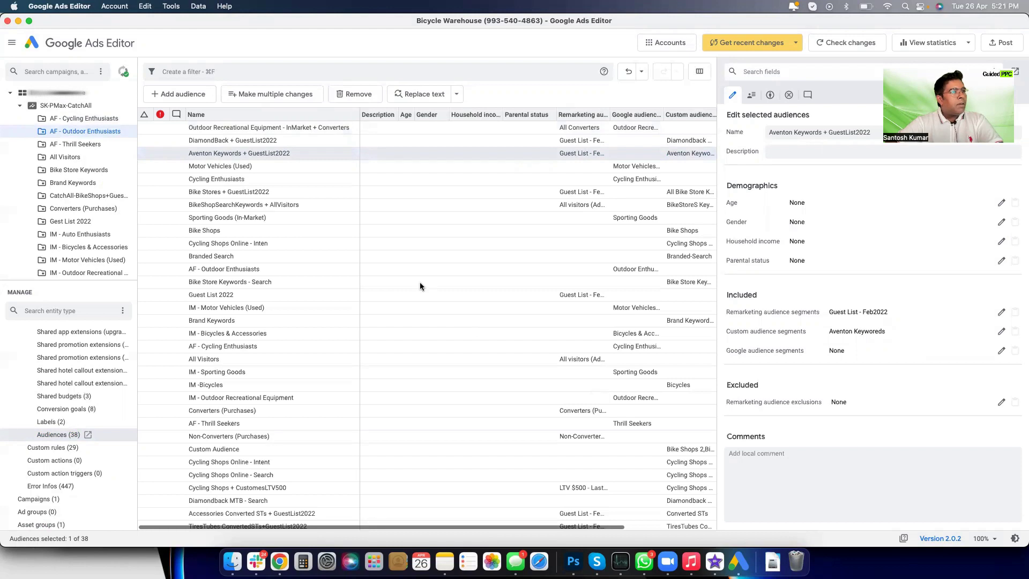
- Examine the Branded Search audience and view the selectable custom audience segments without changing the selection
left_click(222, 259)
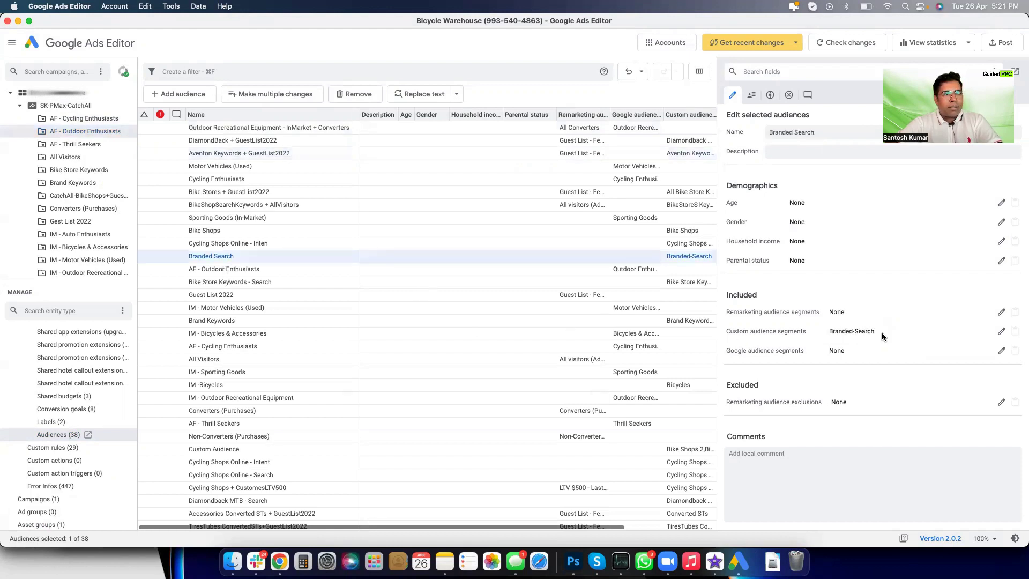
left_click(1001, 331)
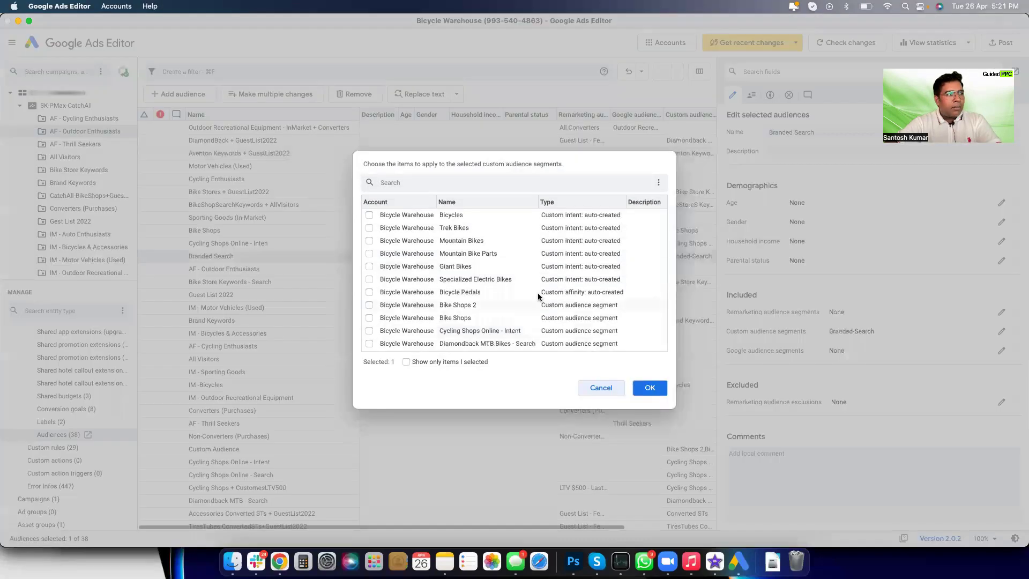
left_click(601, 389)
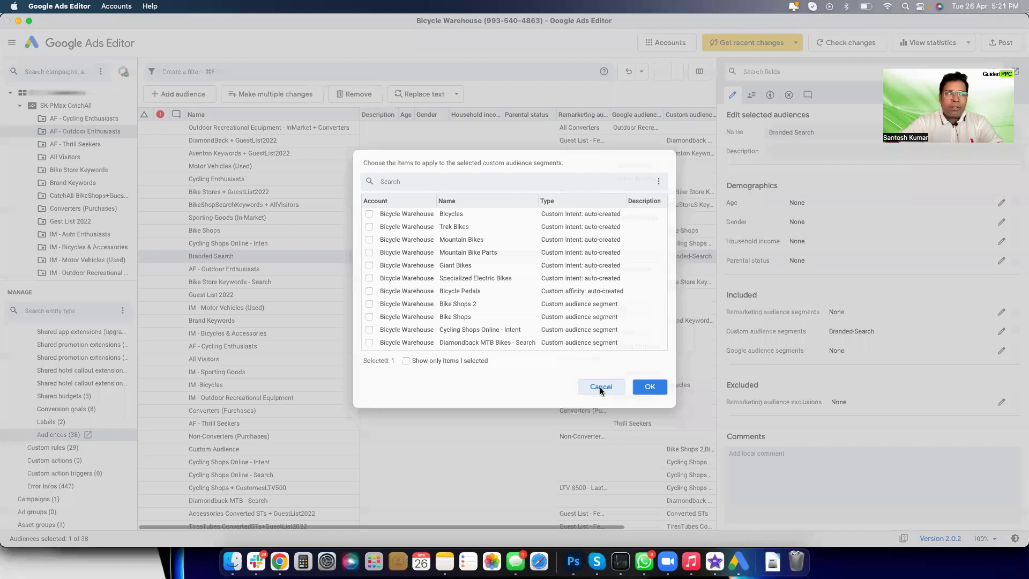